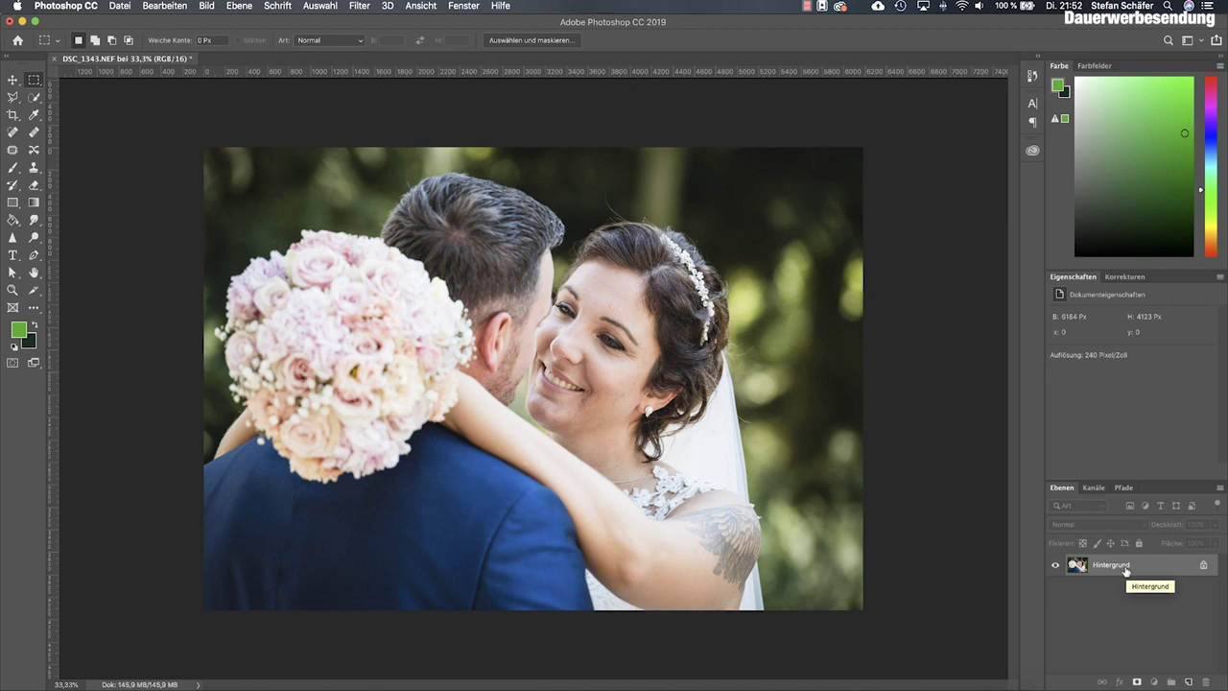
Duplicate Hintergrund twice, hide the top copy Hintergrund Kopie 2, and select Hintergrund Kopie
left_click_drag(1128, 567, 1187, 681)
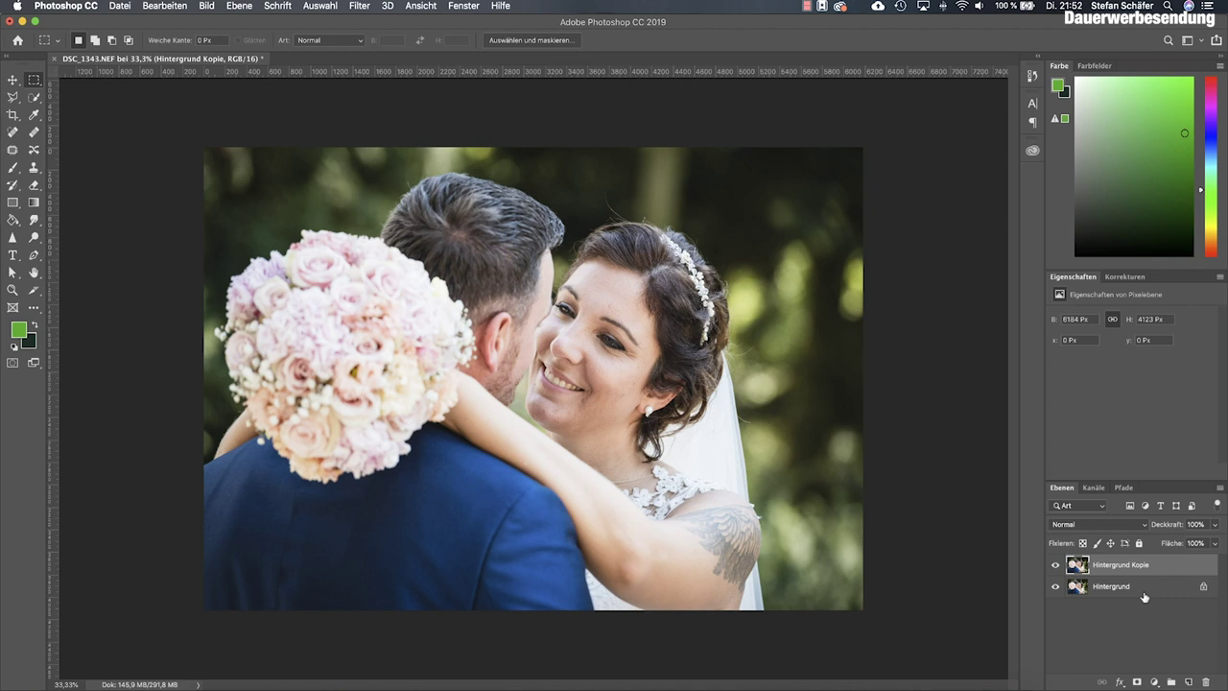
key("super+j")
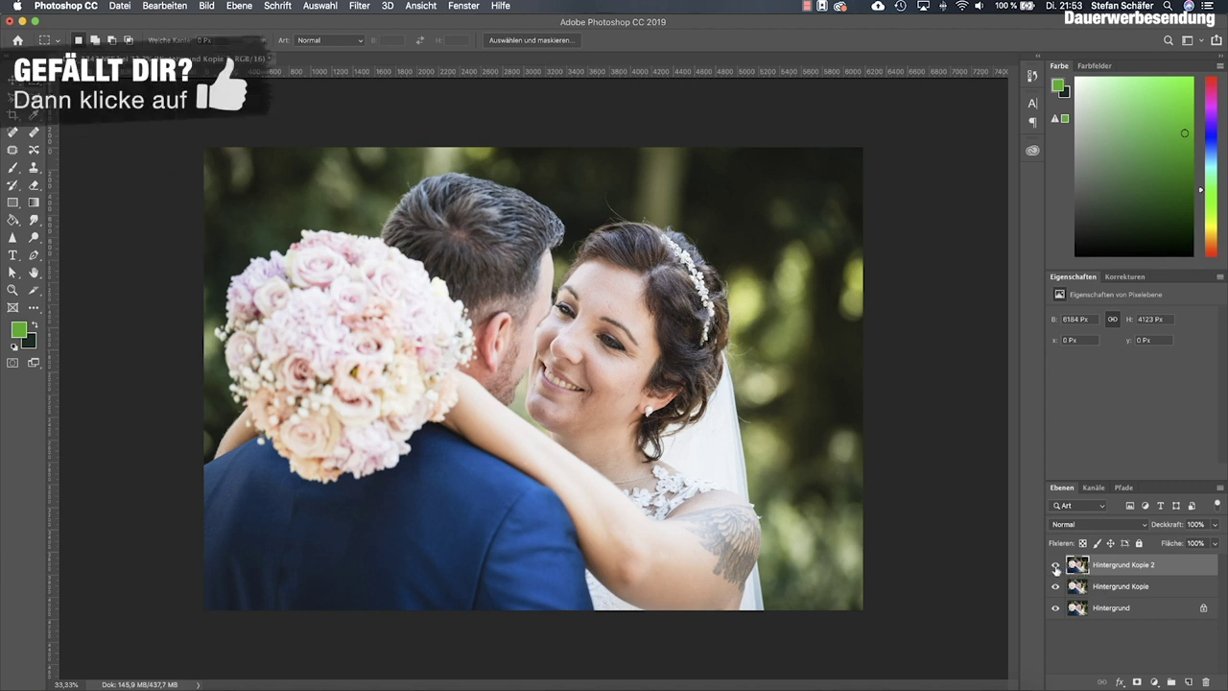
left_click(1056, 568)
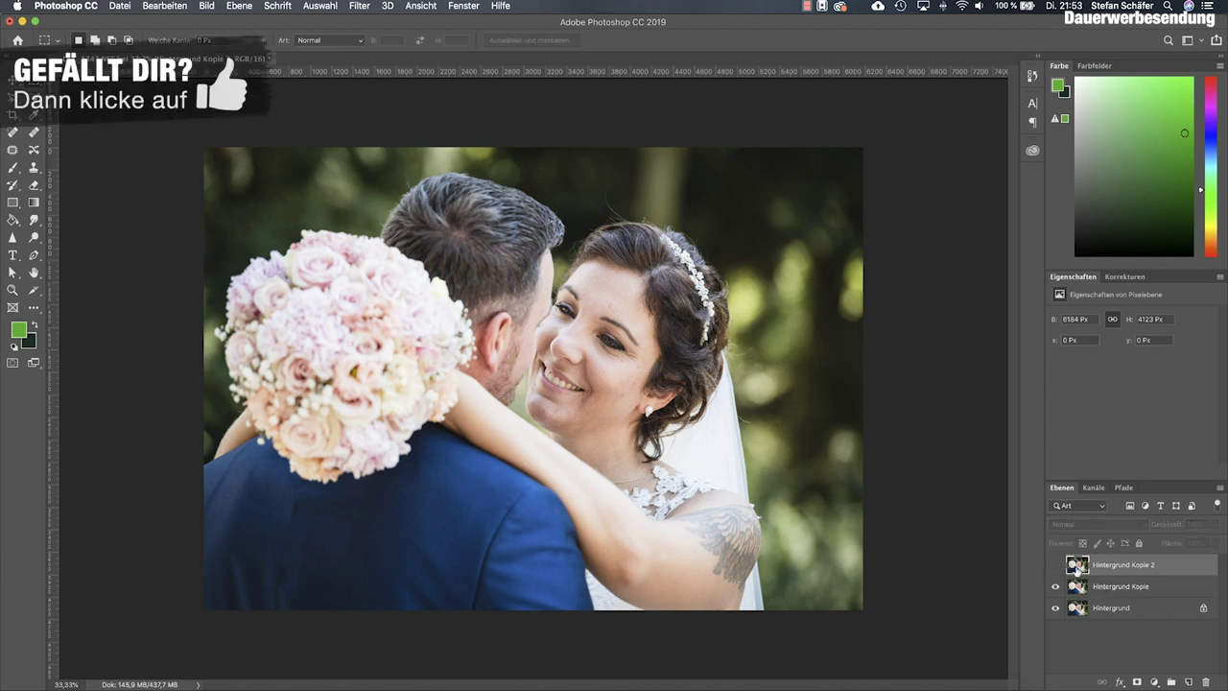
left_click(1118, 589)
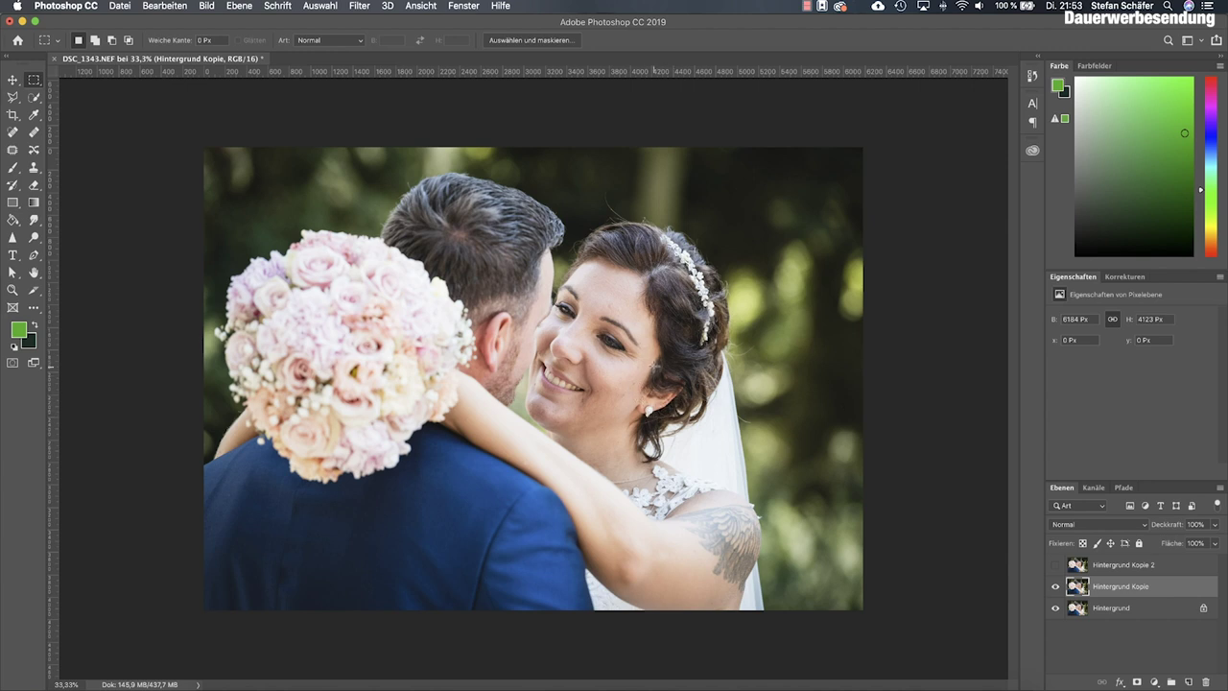
left_click(1122, 527)
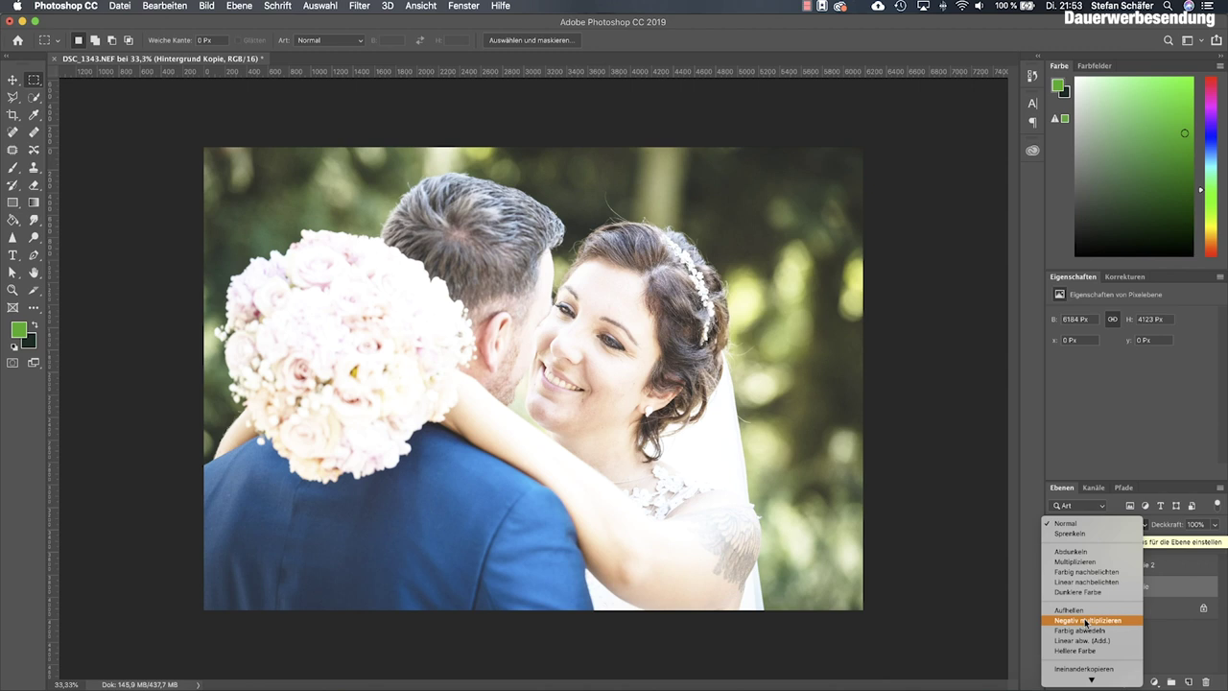
Brighten Hintergrund Kopie with the Camera Raw filter, setting Belichtung (exposure) to 2
left_click(1151, 630)
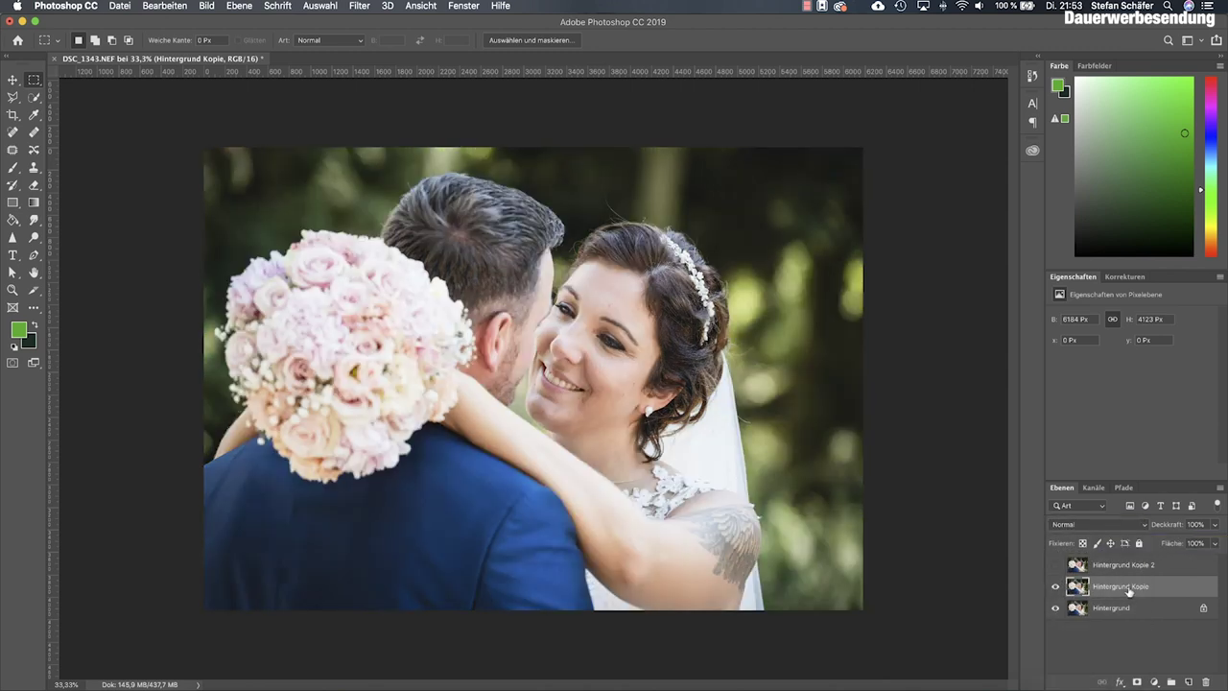
left_click(411, 7)
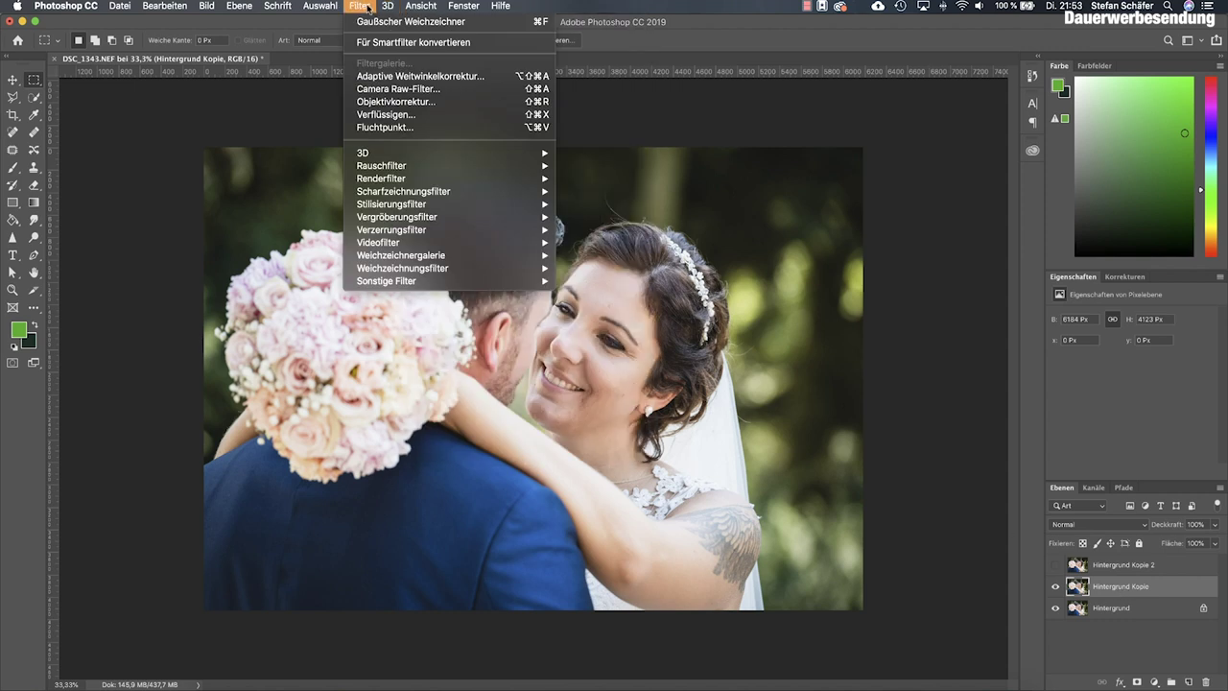
left_click(378, 89)
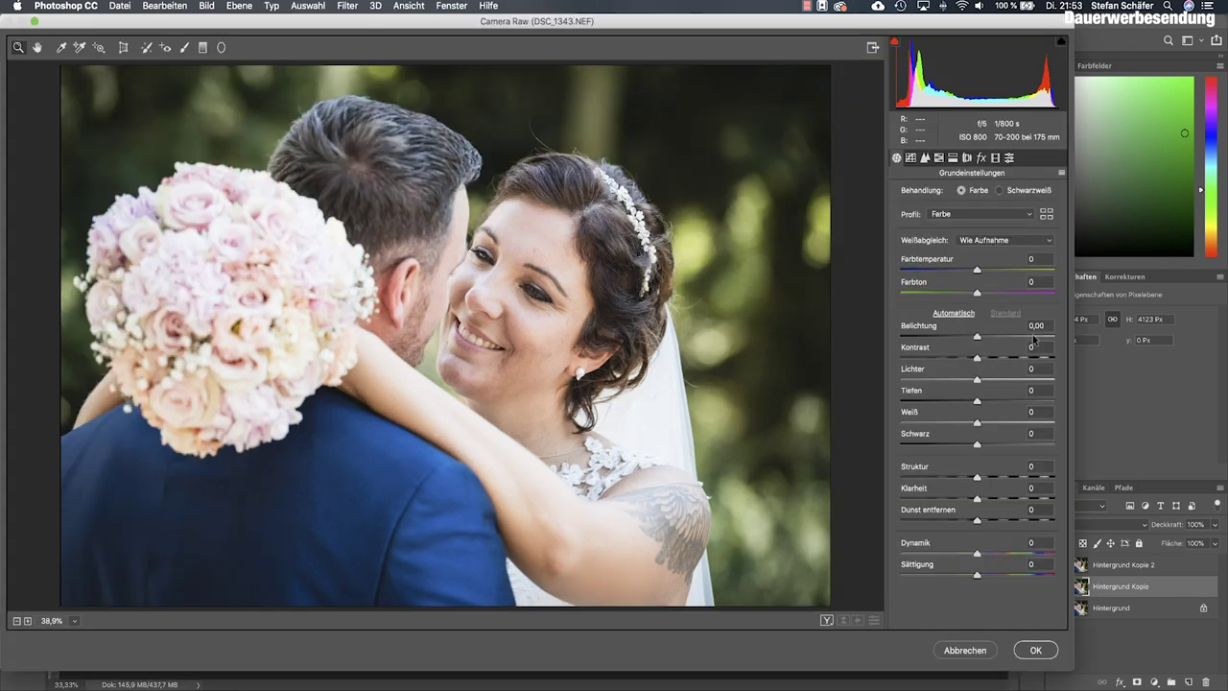
left_click(1042, 326)
type("2")
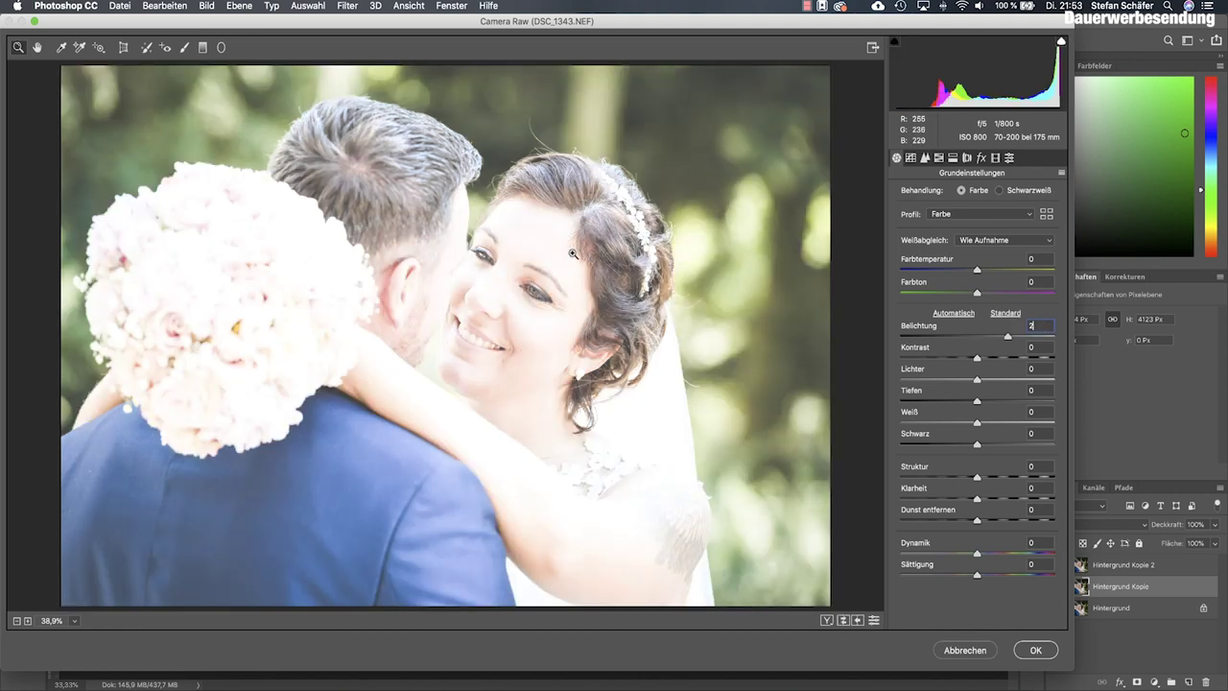
left_click(1029, 651)
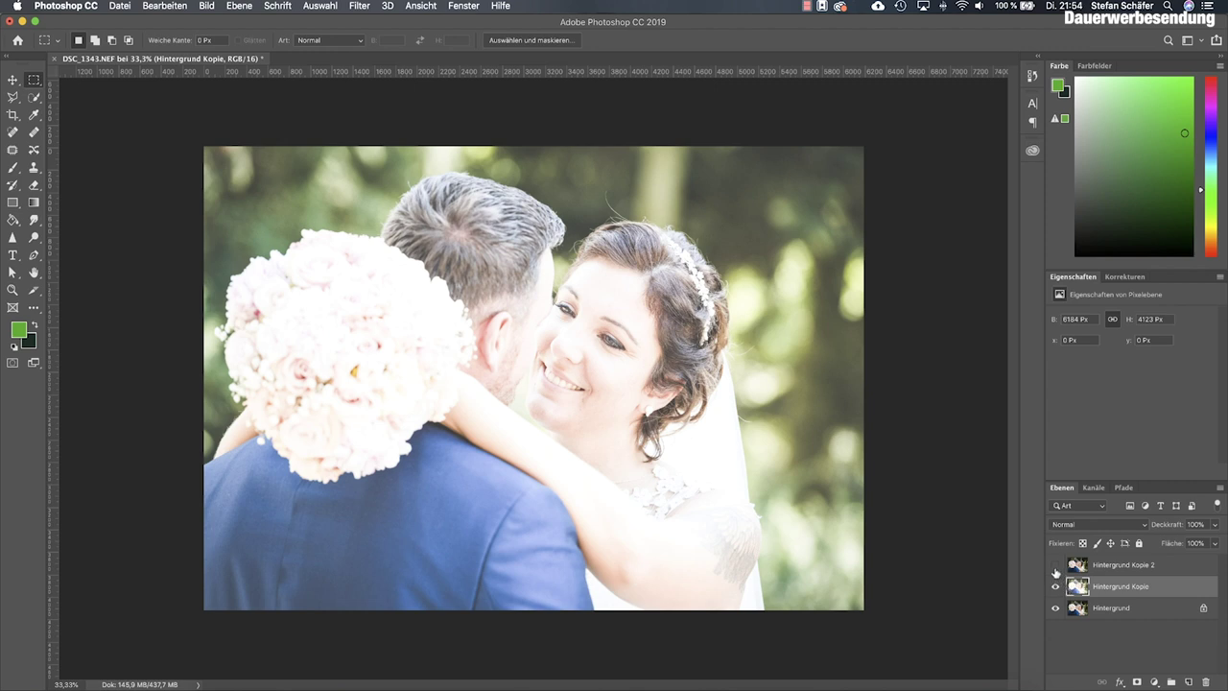
Make Hintergrund Kopie 2 visible and set its Camera Raw exposure to 1
left_click(1055, 568)
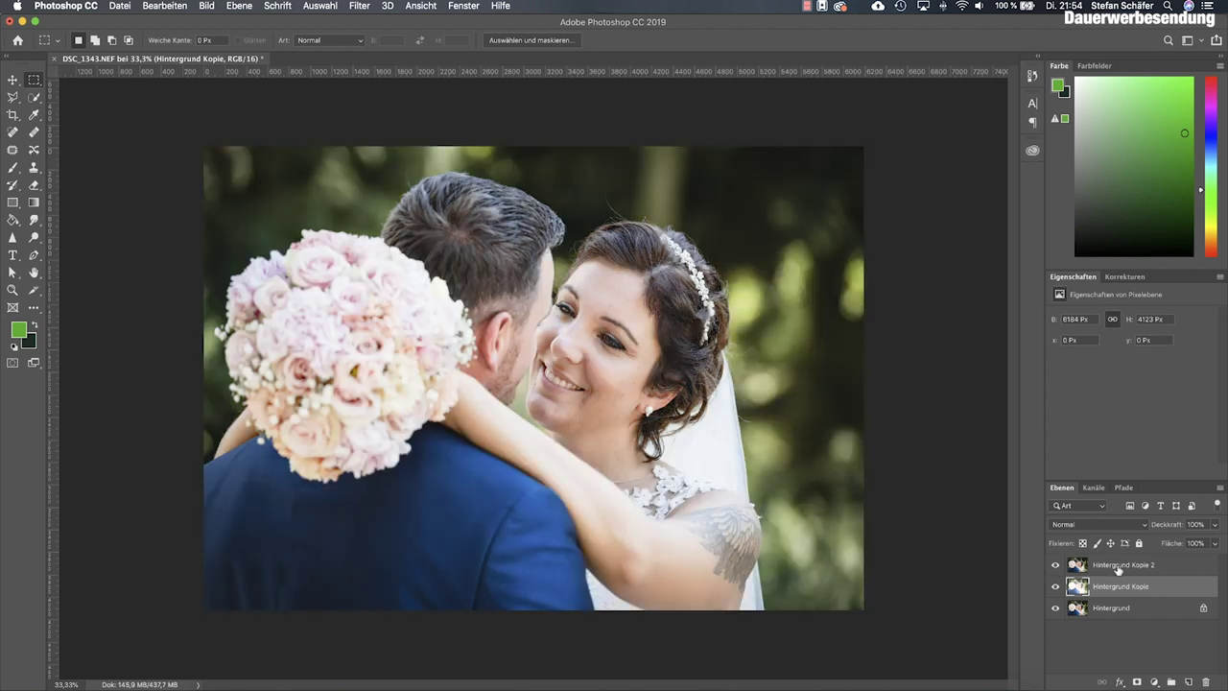
left_click(1113, 570)
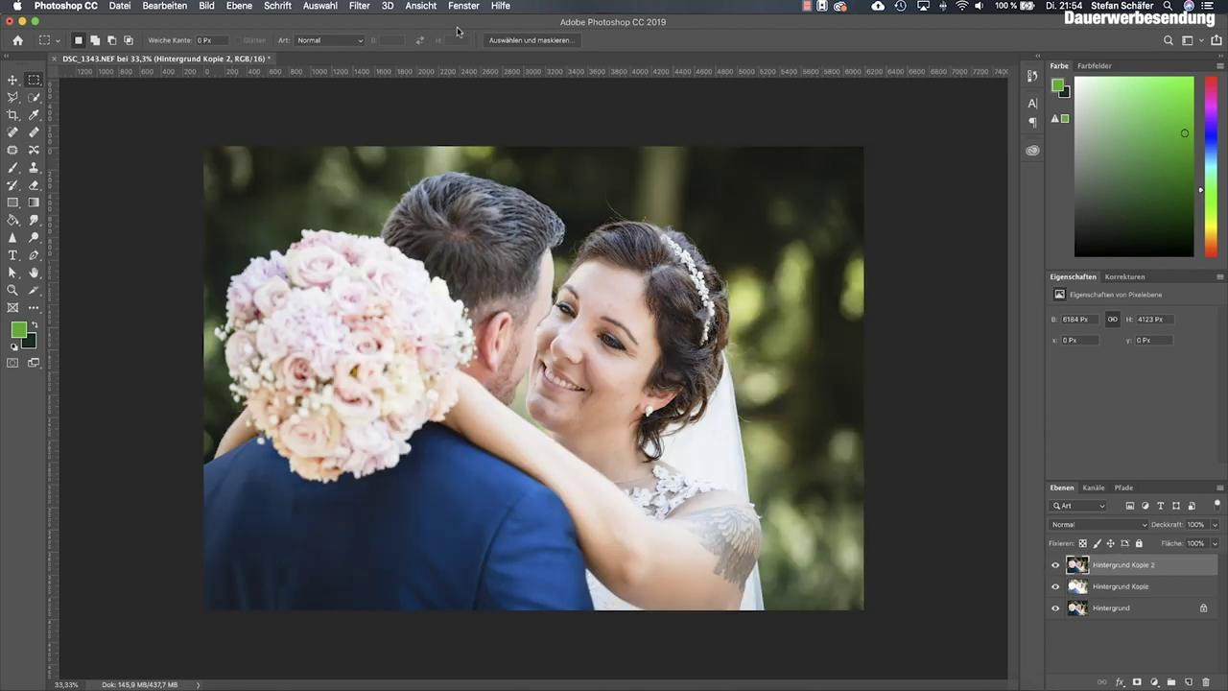
left_click(360, 6)
left_click(395, 88)
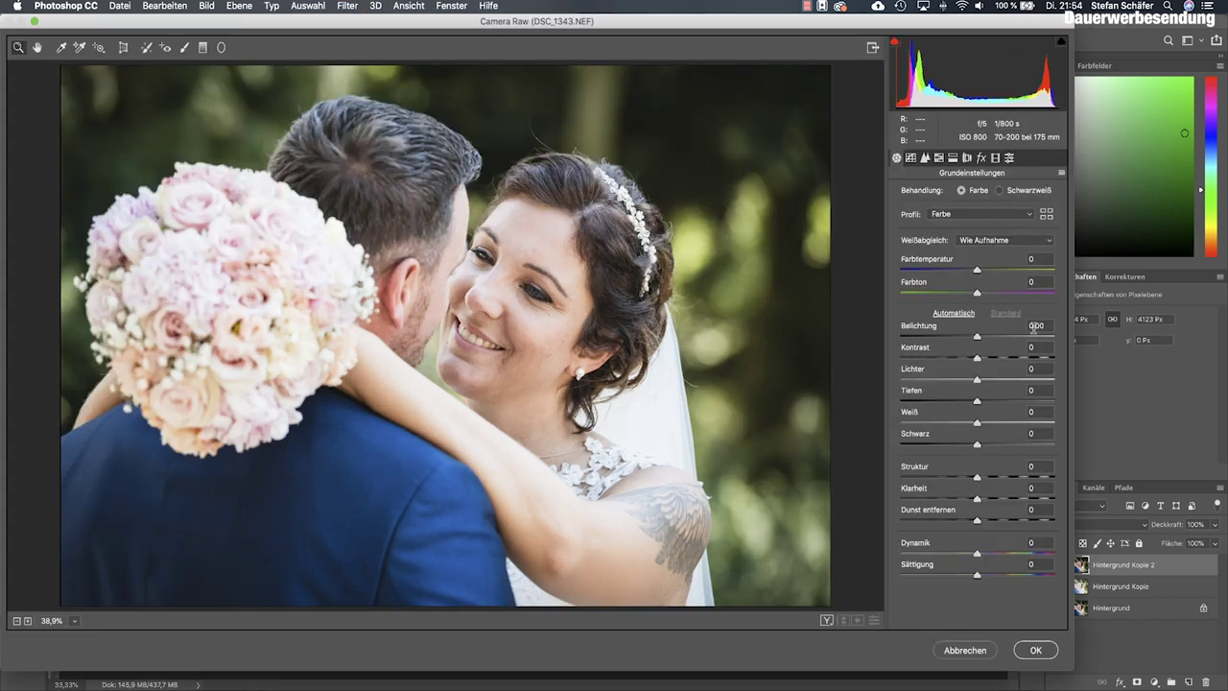
left_click(1035, 326)
type("1")
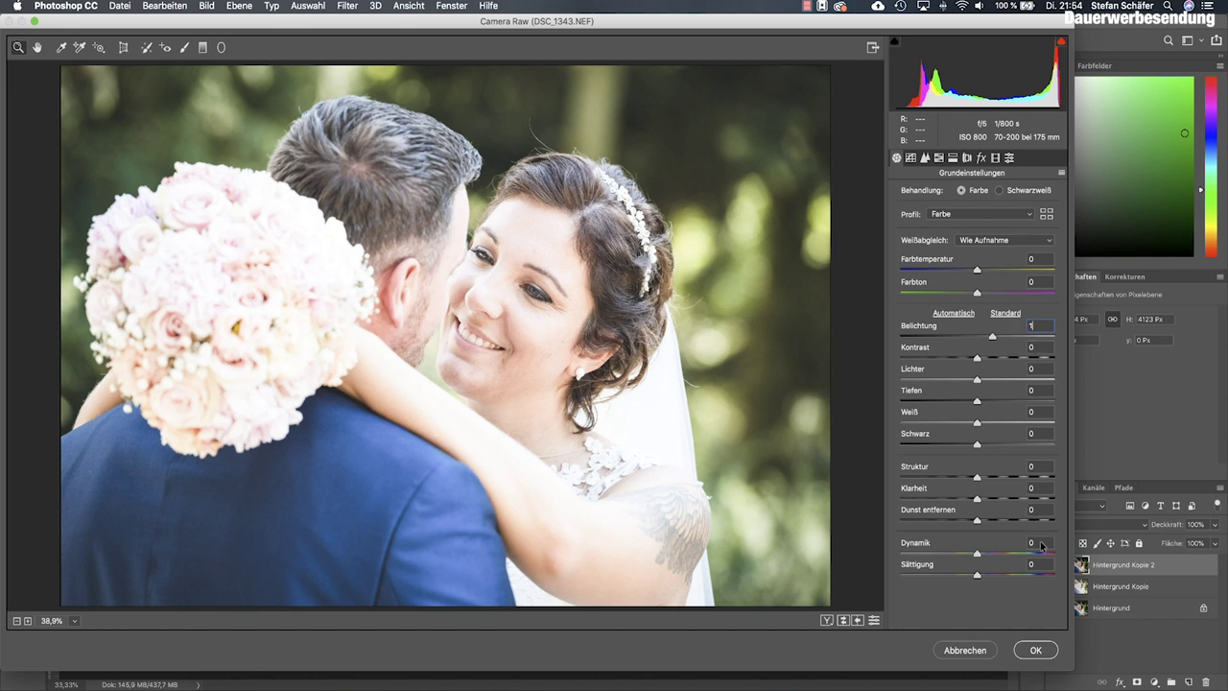
left_click(1036, 650)
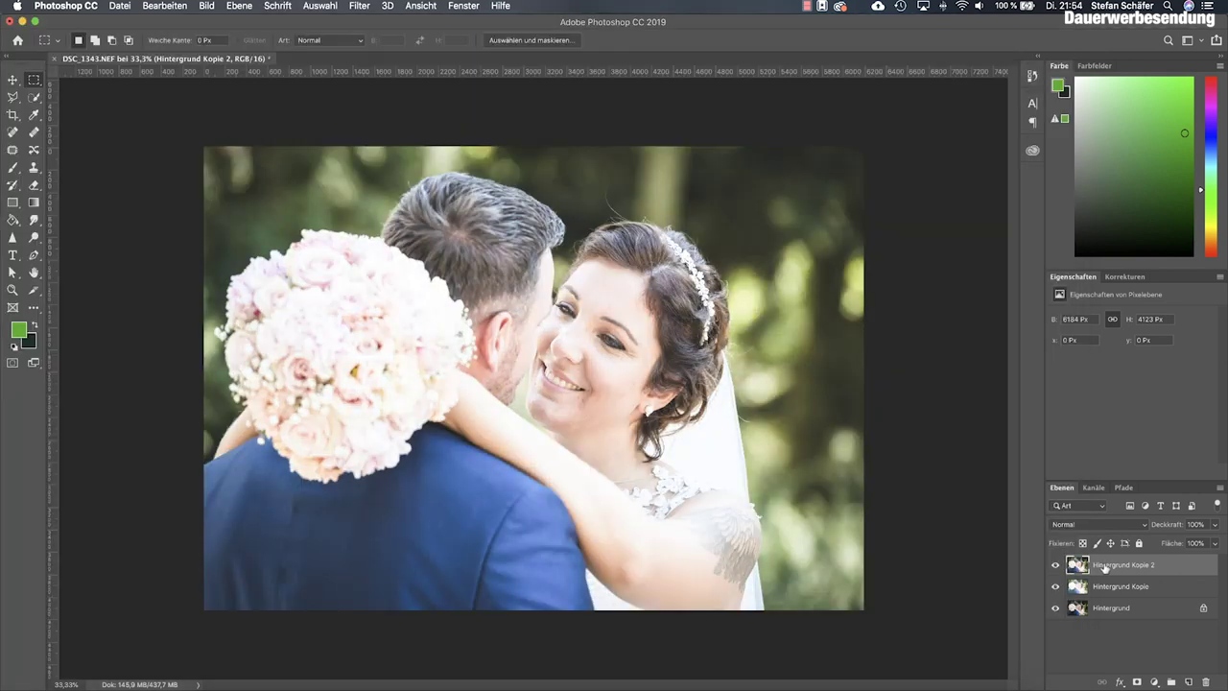
Convert Hintergrund Kopie 2 into a smart object via its layer context menu
right_click(1105, 567)
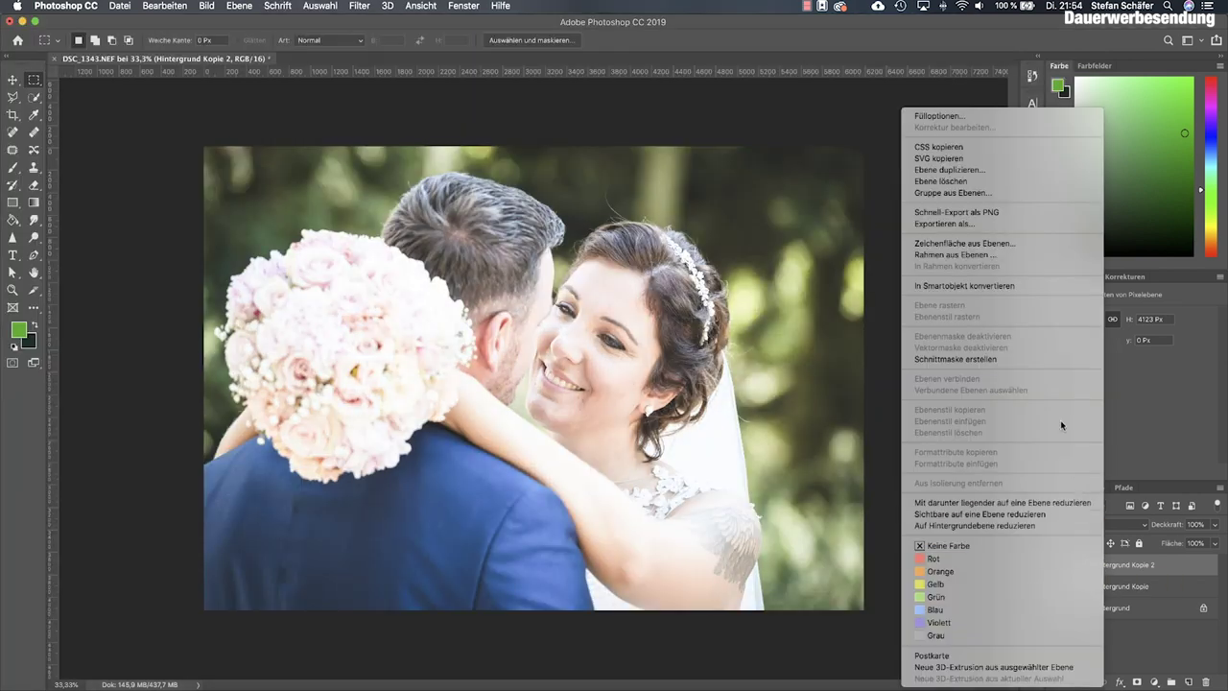
left_click(1018, 286)
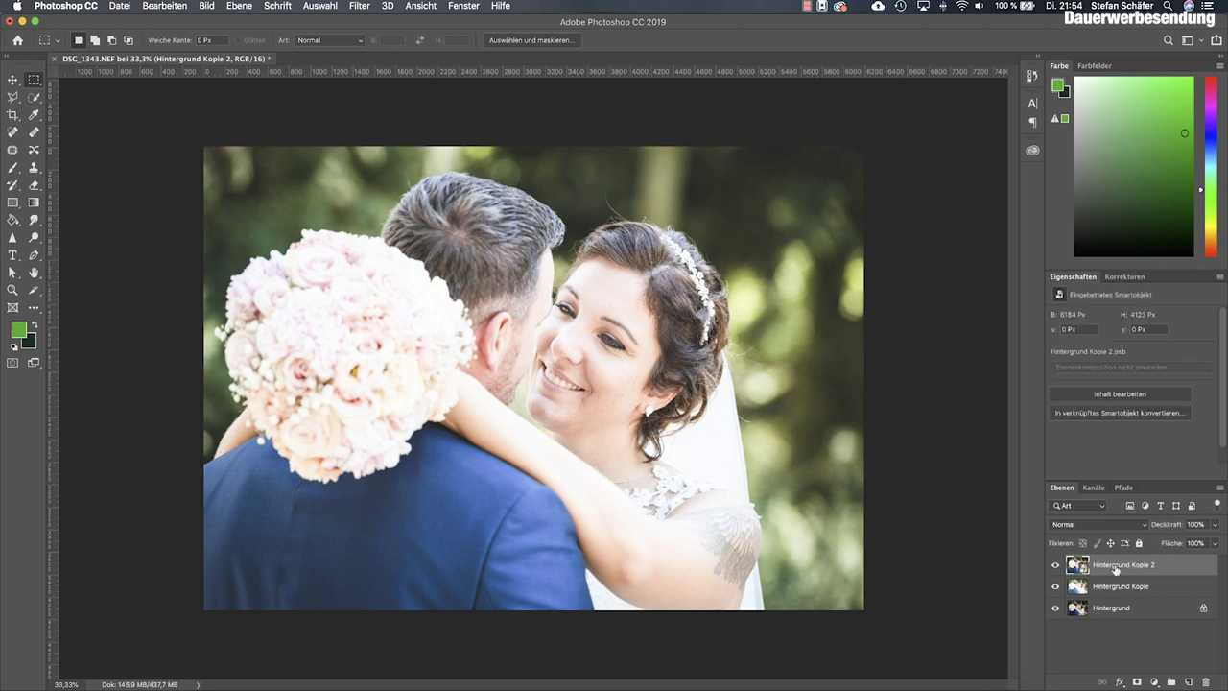
left_click(366, 8)
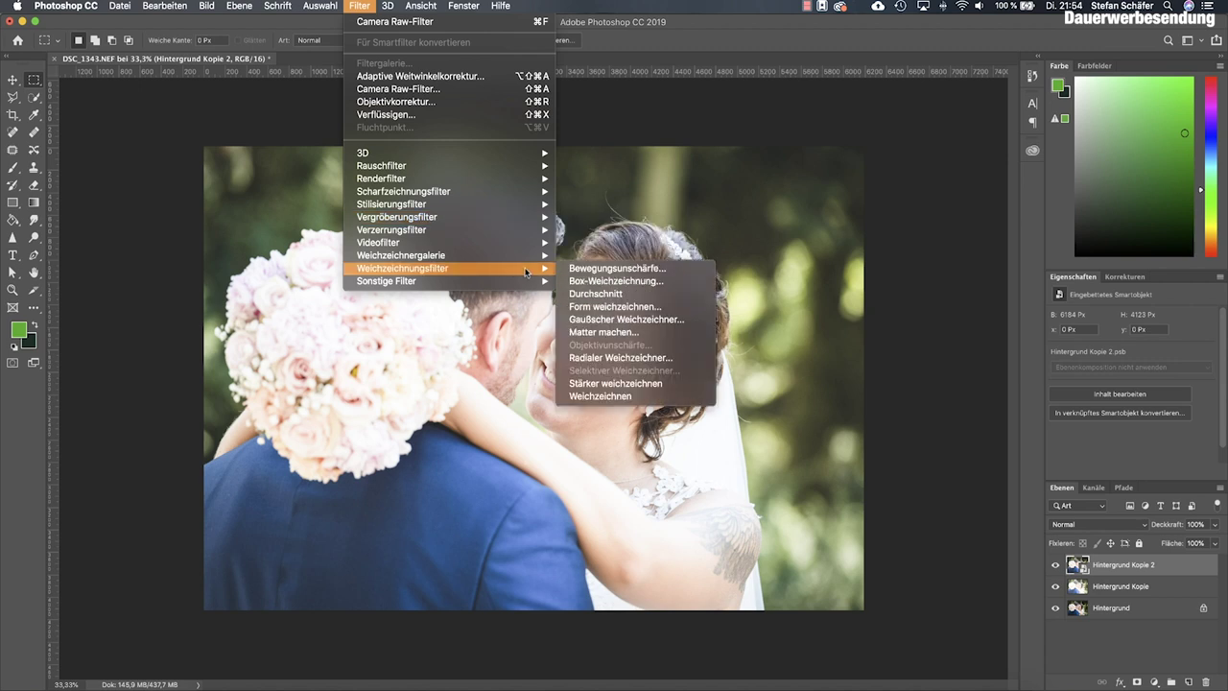
Apply a 15 px Gaussian blur to Hintergrund Kopie 2, reopening it to reconfirm 15 px
left_click(604, 318)
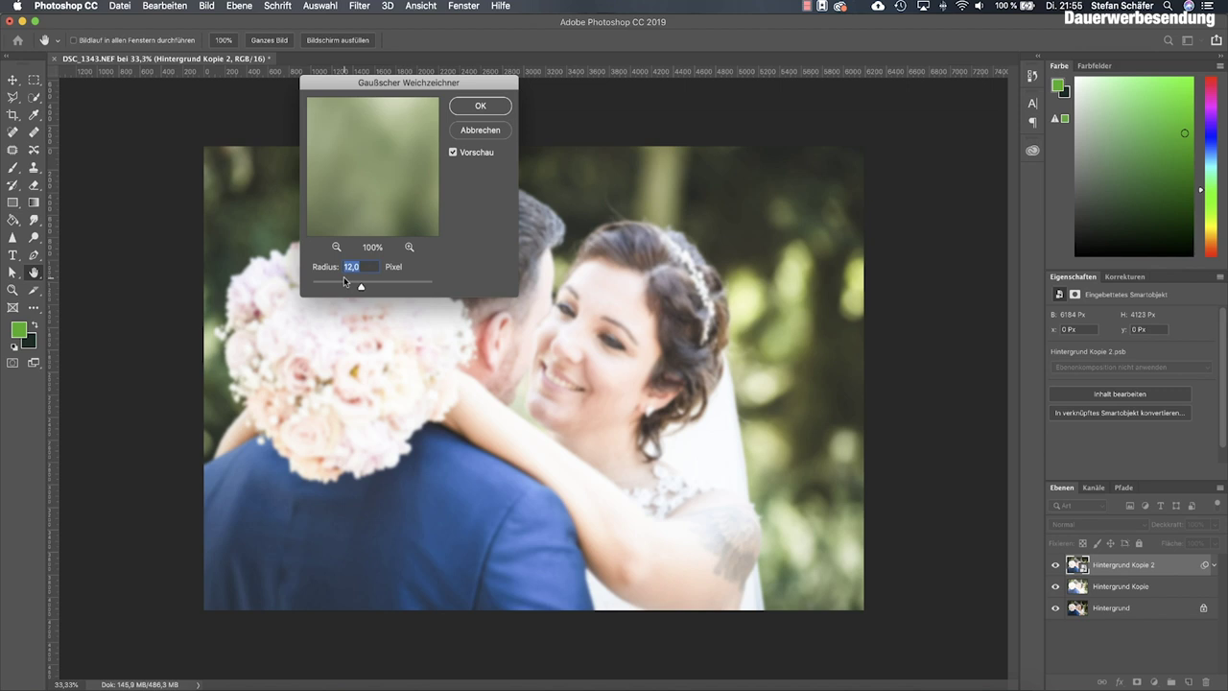
type("15")
left_click(480, 107)
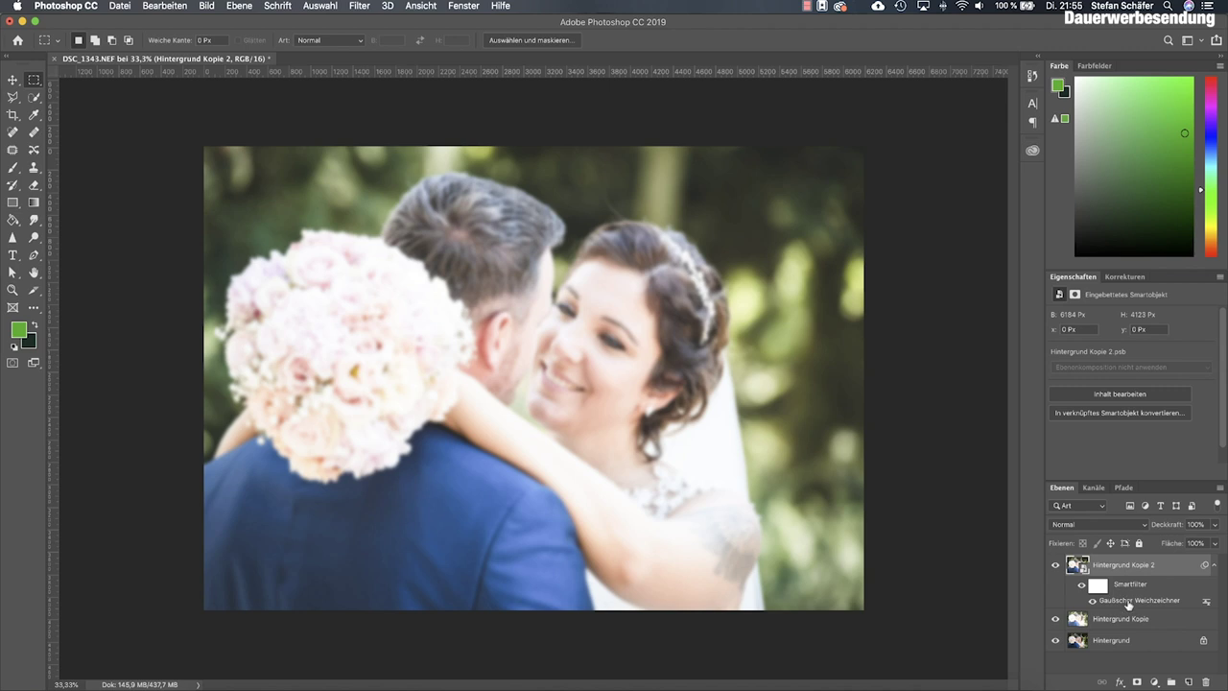
double_click(1130, 601)
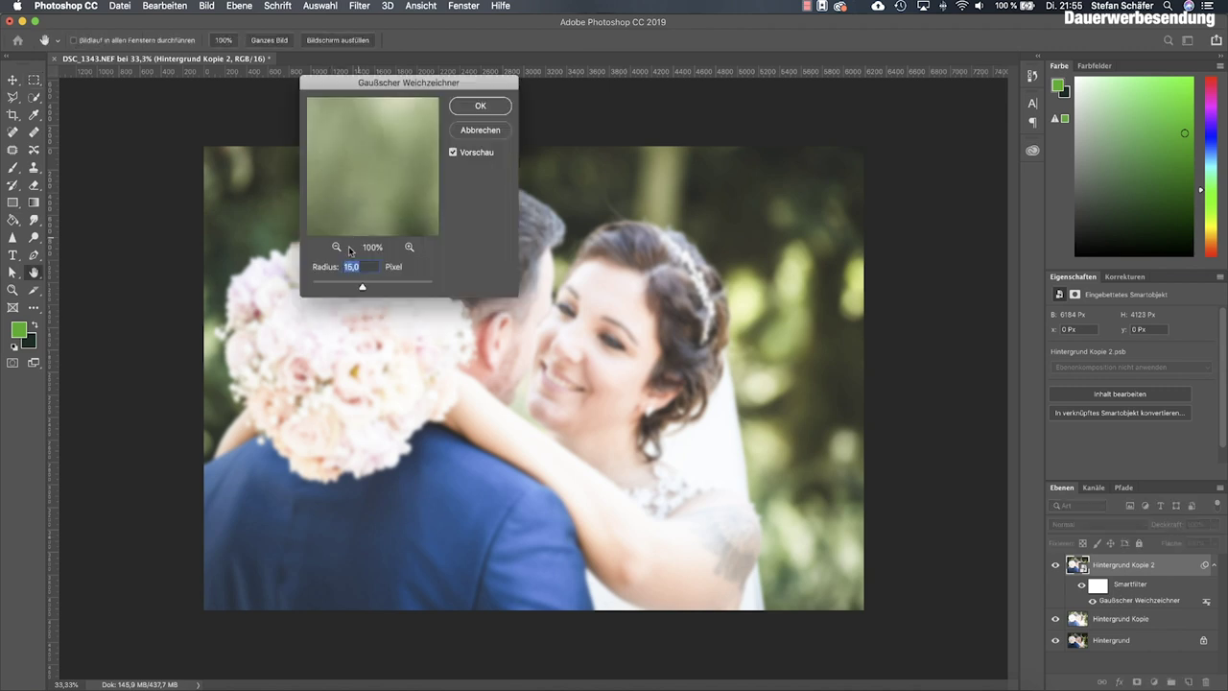
left_click_drag(361, 290, 363, 290)
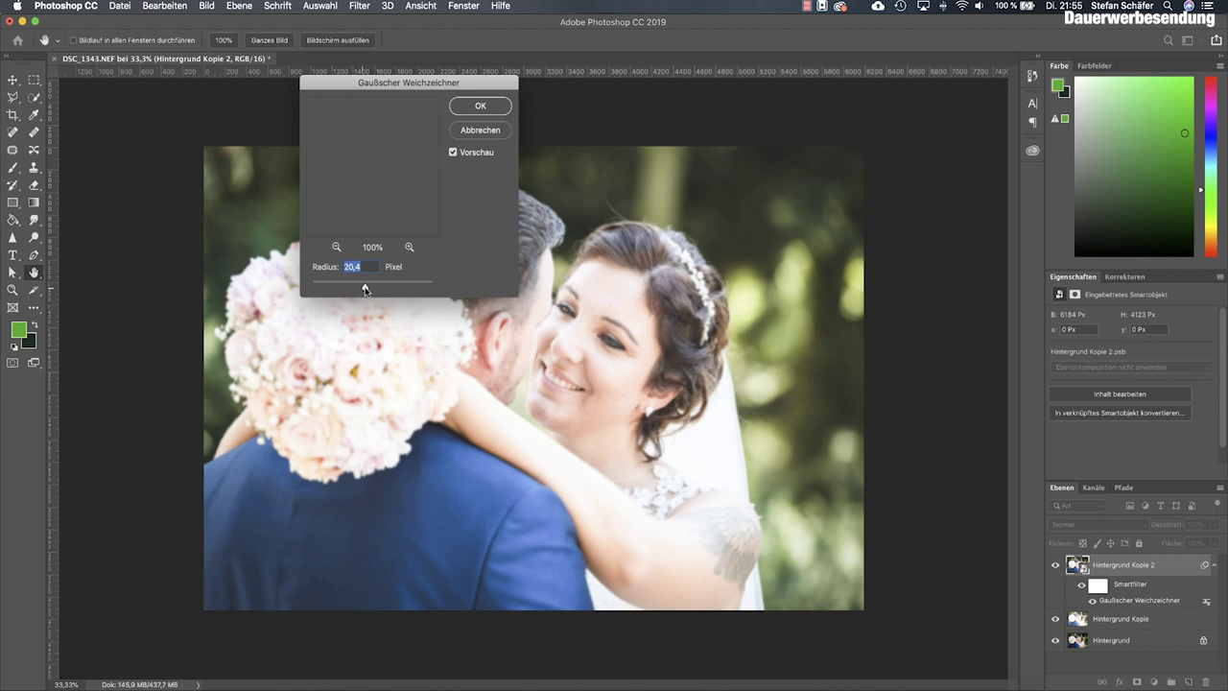
type("15")
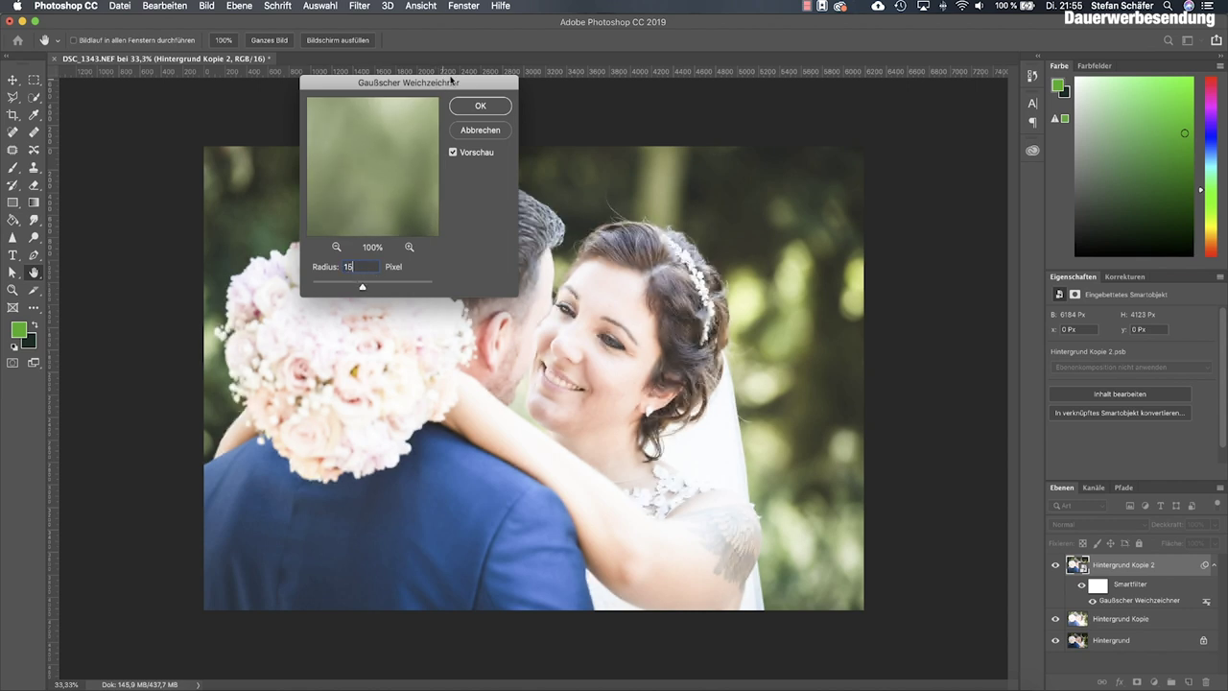
left_click(478, 108)
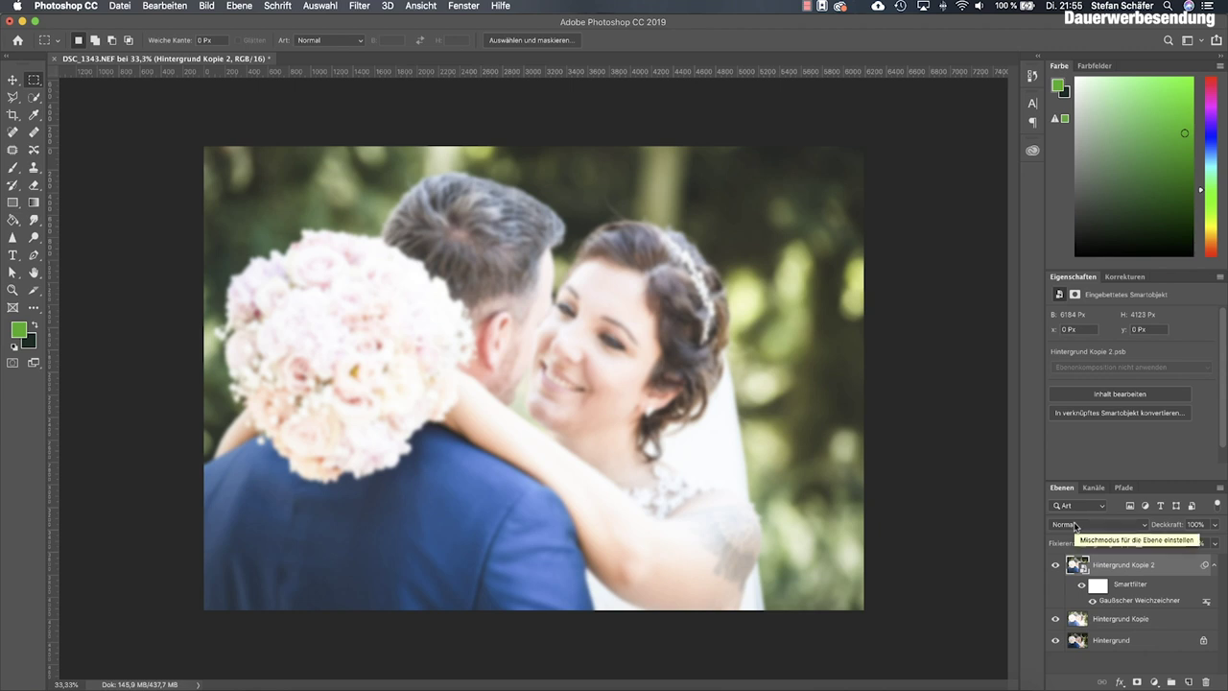
Set the blurred copy to Multiplizieren, compare with and without it, and also select Hintergrund Kopie
left_click(1078, 526)
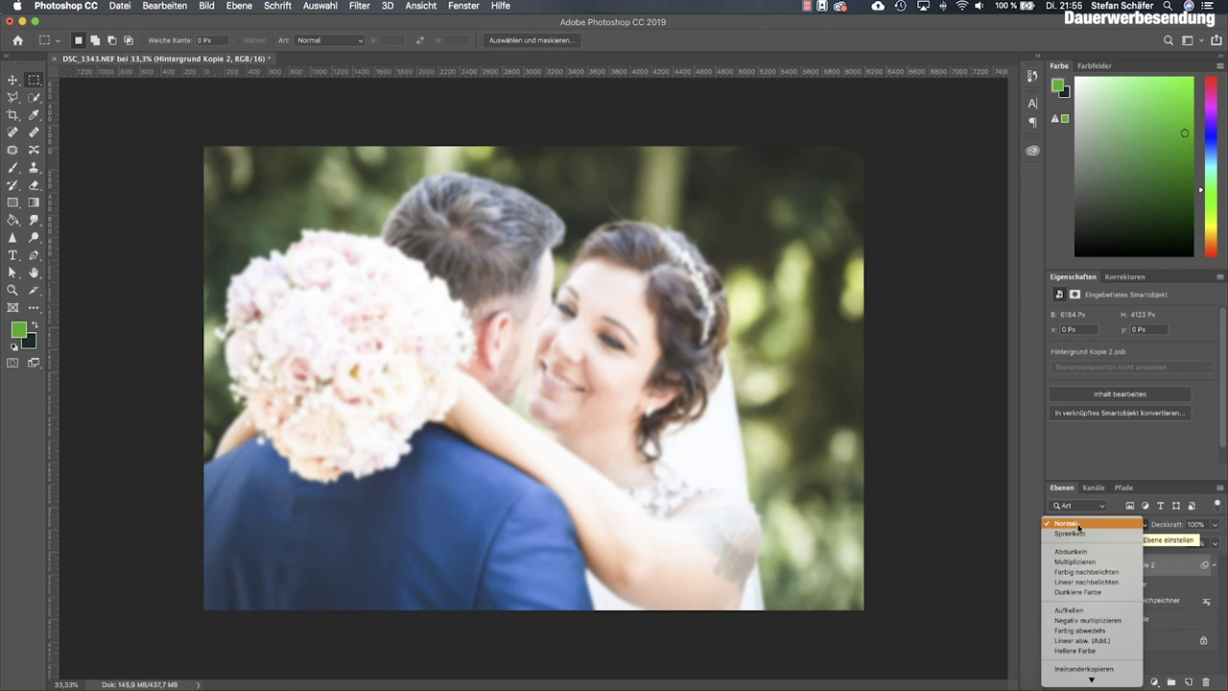
left_click(1074, 561)
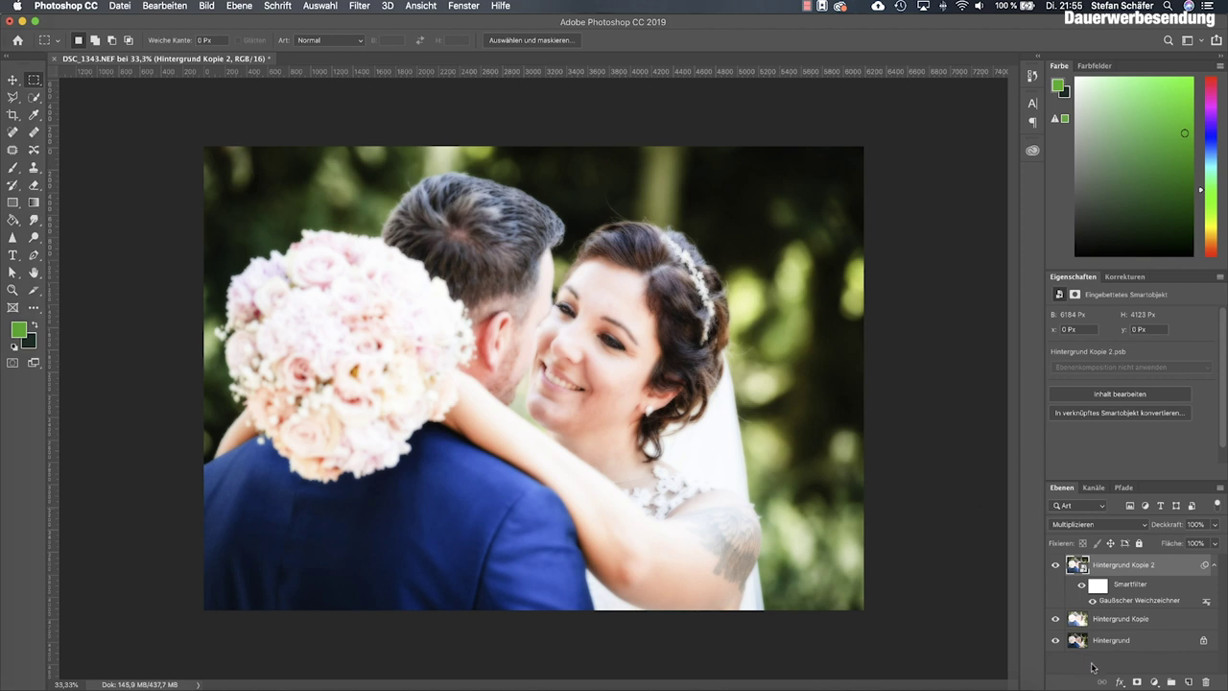
left_click(1055, 640, "alt")
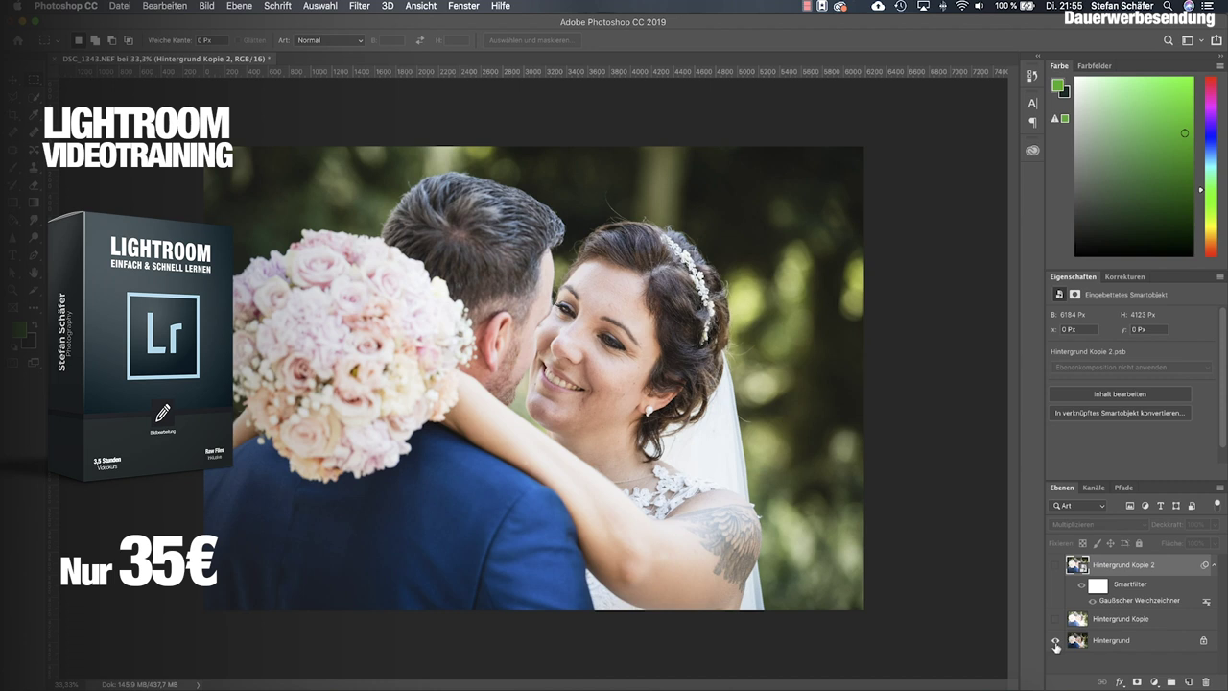
left_click(1056, 642, "alt")
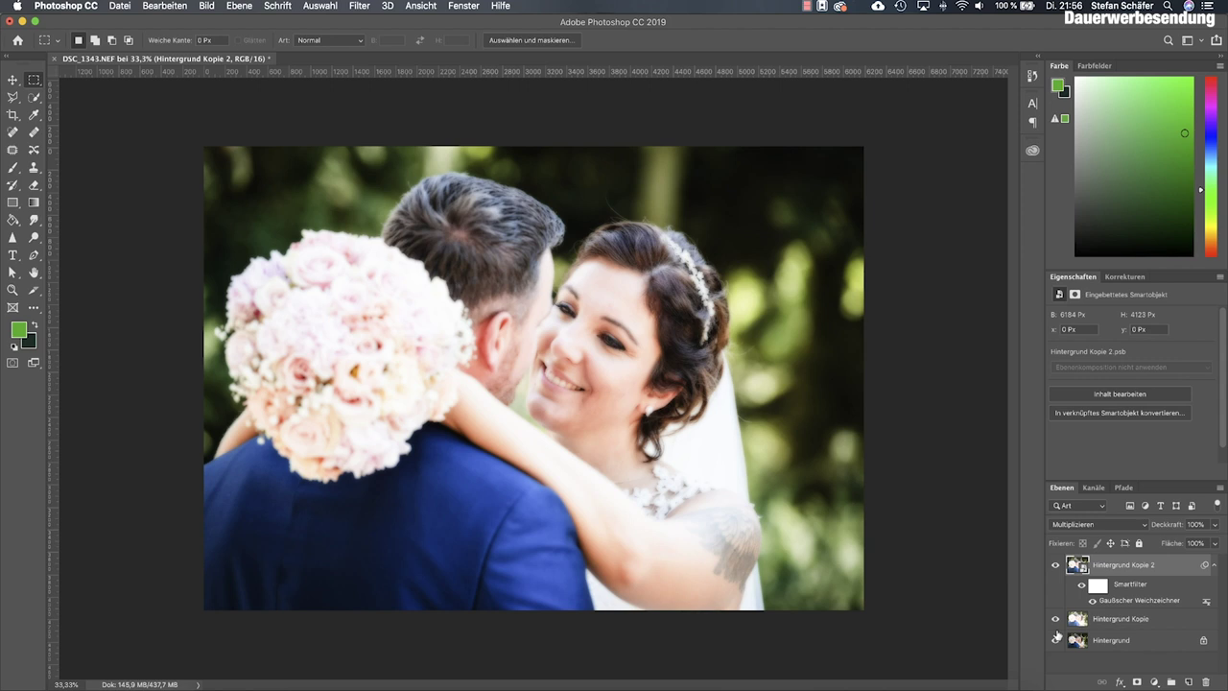
left_click(1128, 622)
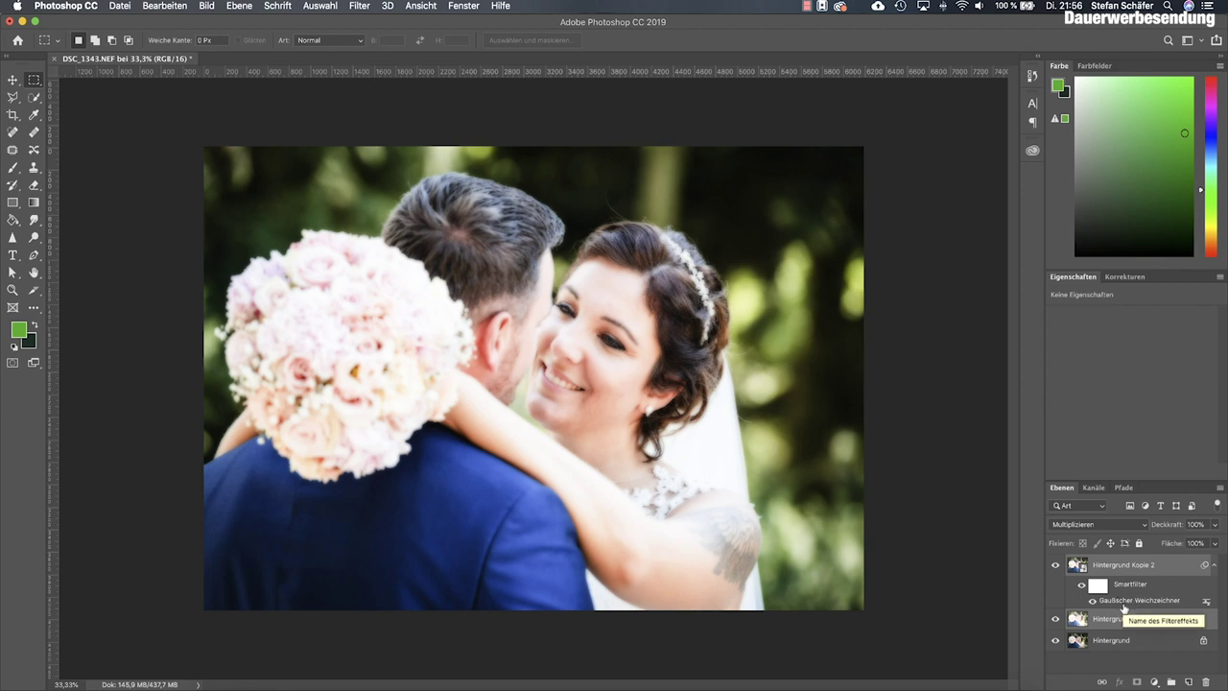
Group both glow copies into Gruppe 1 and toggle its visibility to compare
key("ctrl+g")
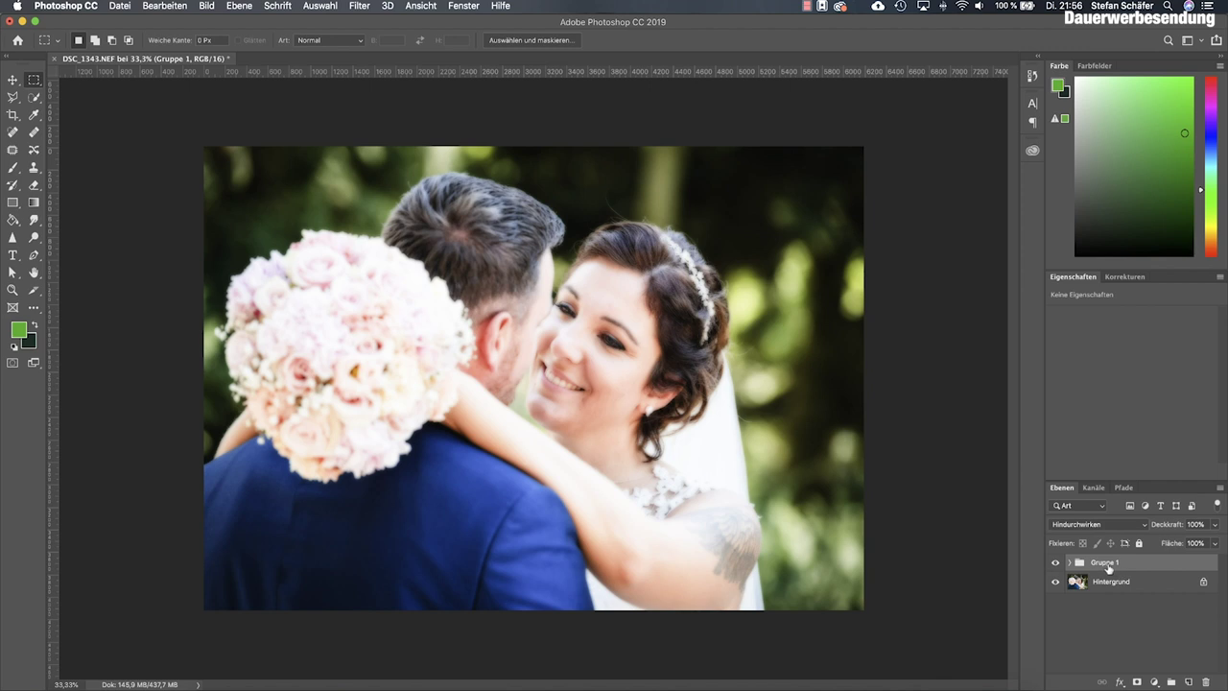
left_click(1055, 562)
left_click(1056, 562)
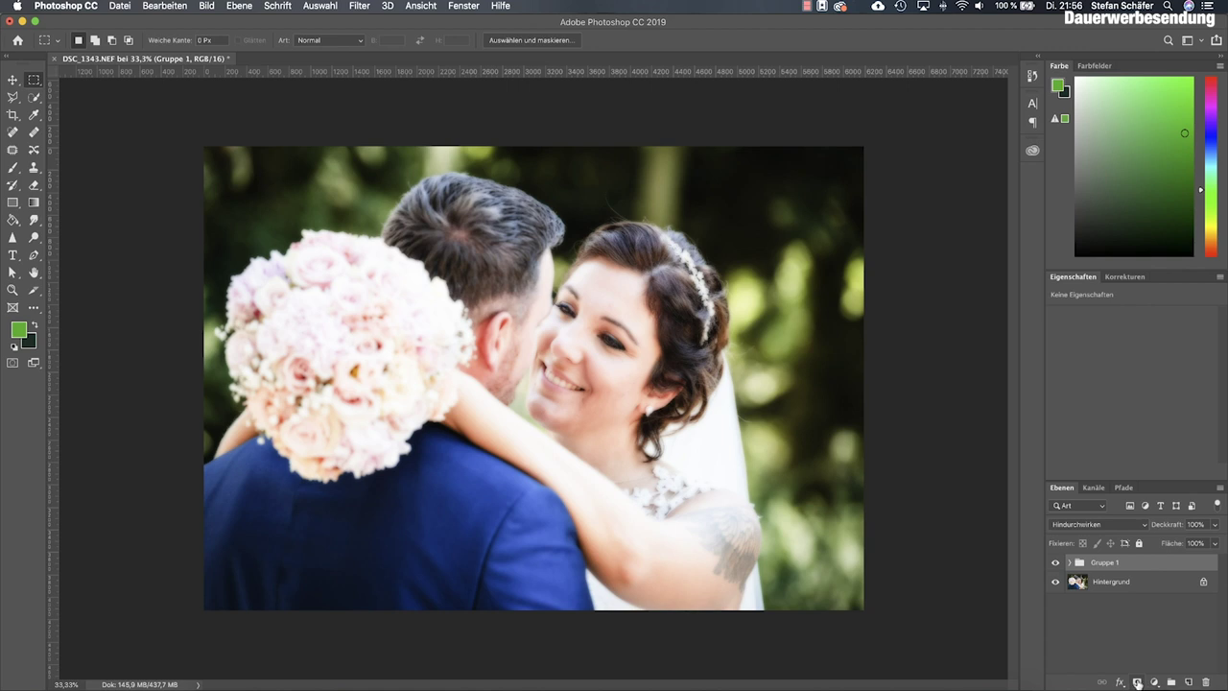
Give Gruppe 1 a black layer mask and set up a soft 2480 px brush
left_click(1137, 682, "alt")
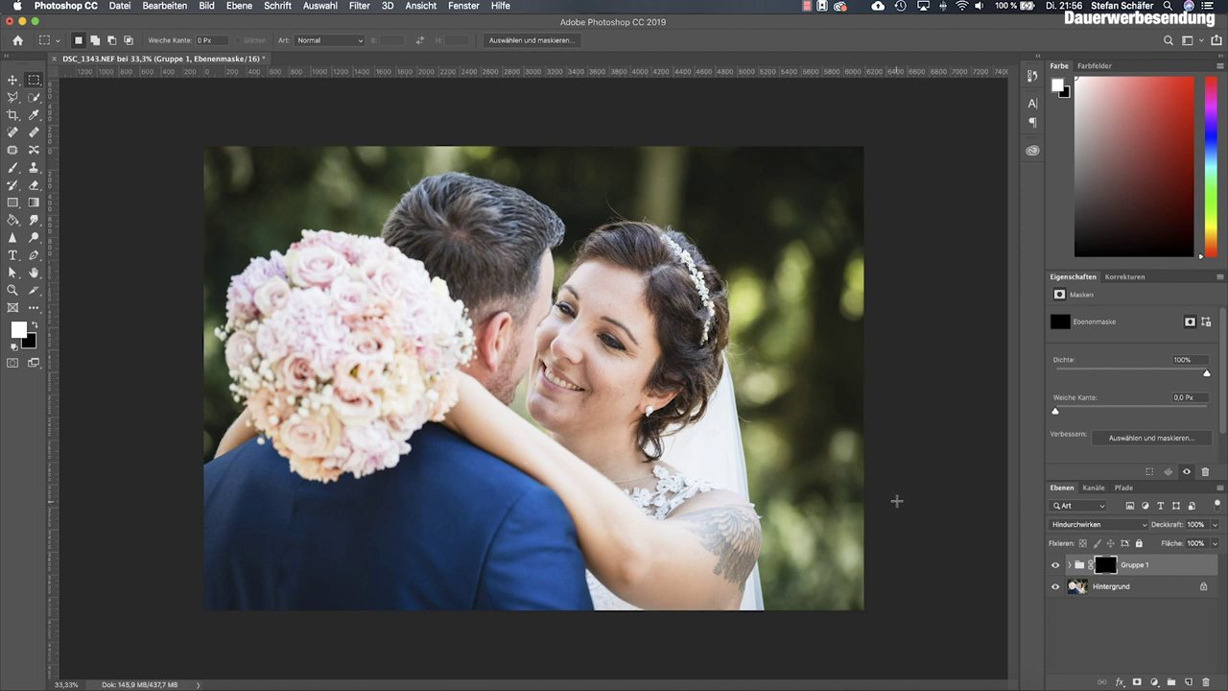
left_click(14, 169)
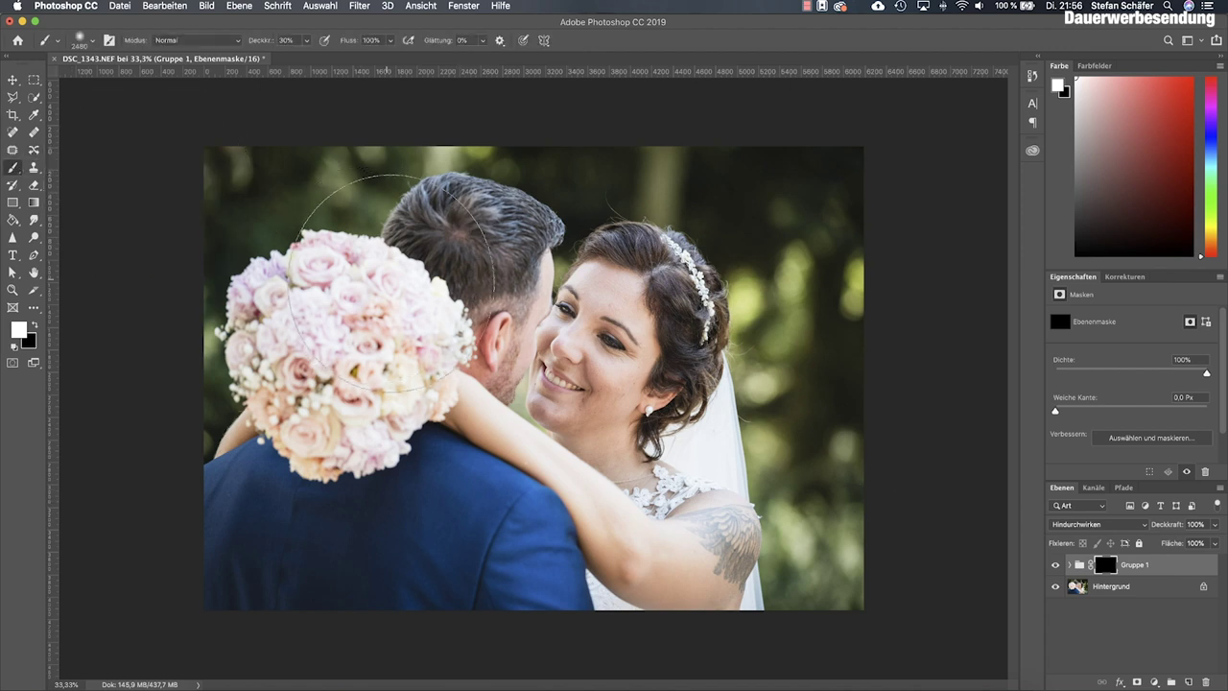
right_click(523, 331)
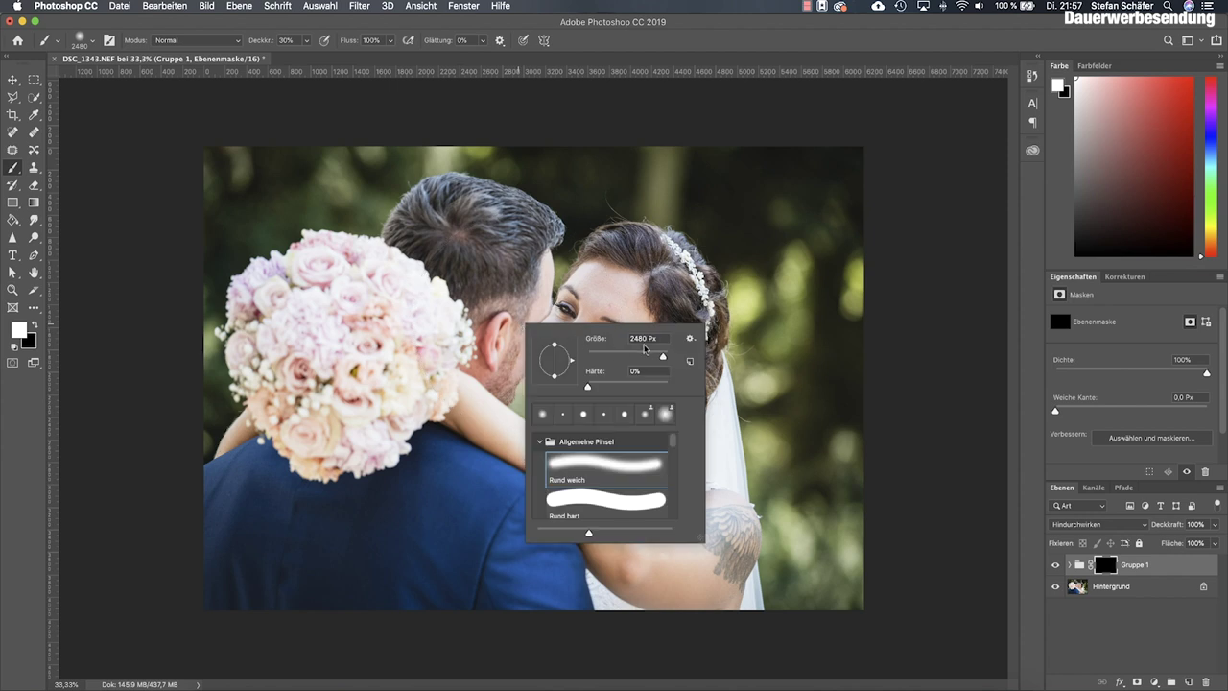
left_click(410, 24)
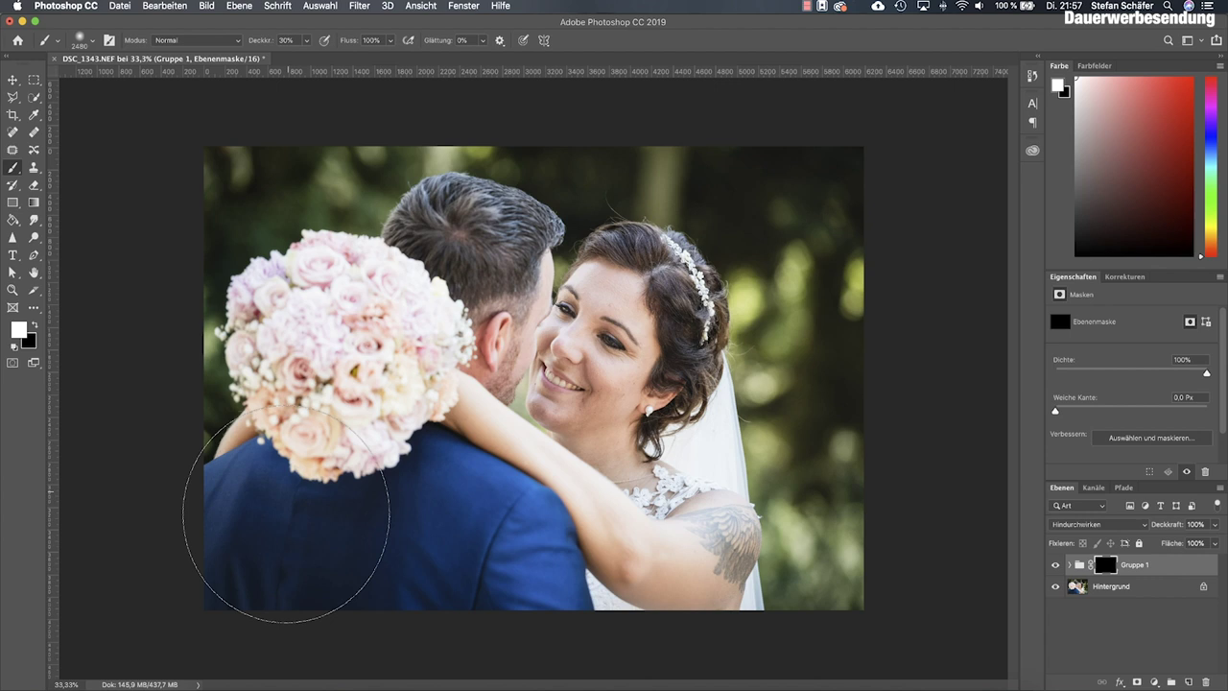
Paint the glow back in over the bouquet, right background and upper-left edge
mouse_move(297, 346)
left_mouse_down()
mouse_move(346, 297)
mouse_move(403, 326)
left_mouse_up()
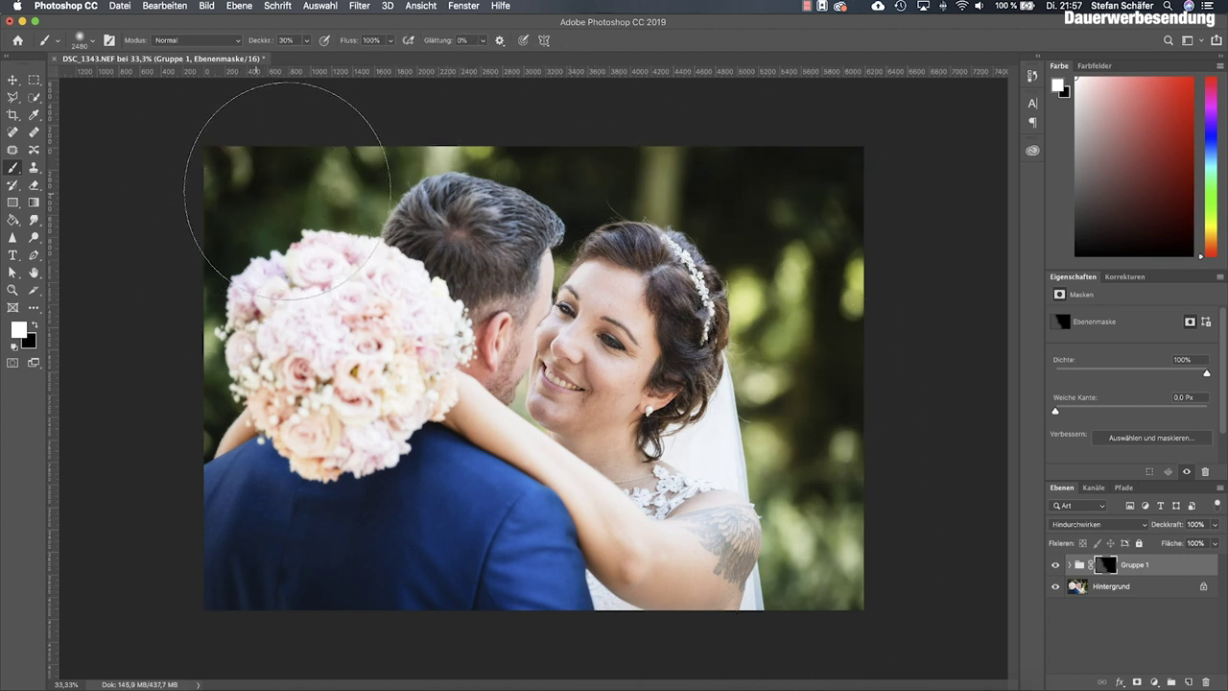
left_click_drag(793, 195, 858, 602)
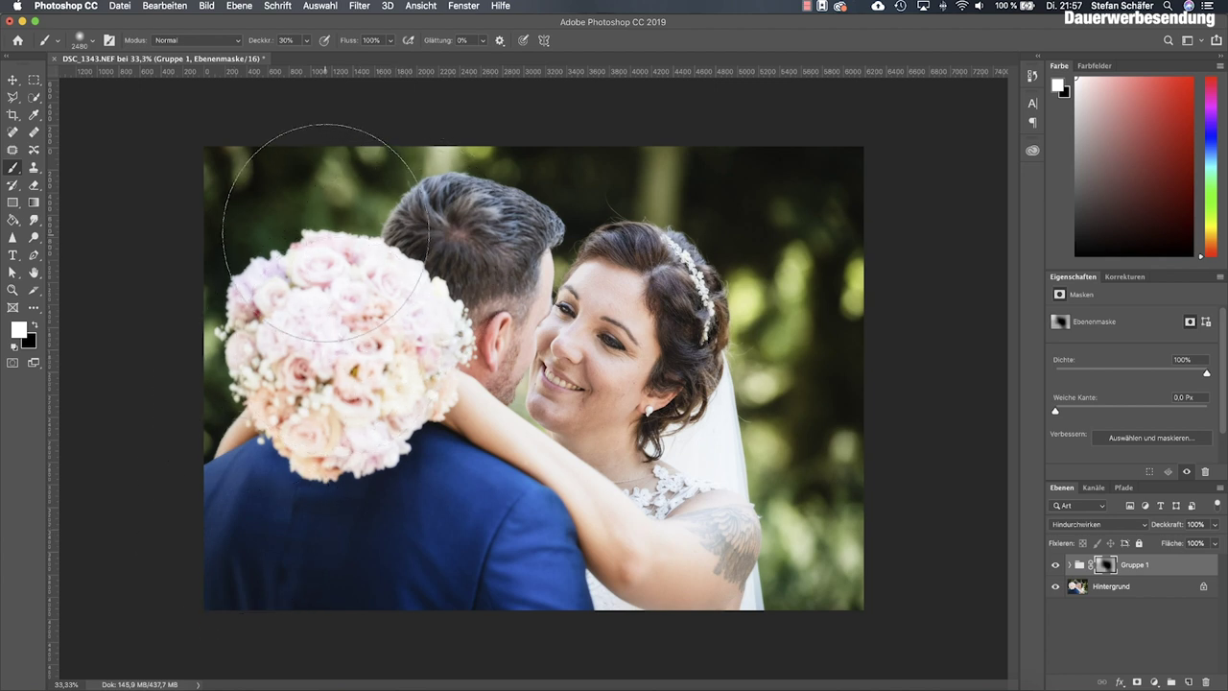
left_click_drag(479, 219, 487, 283)
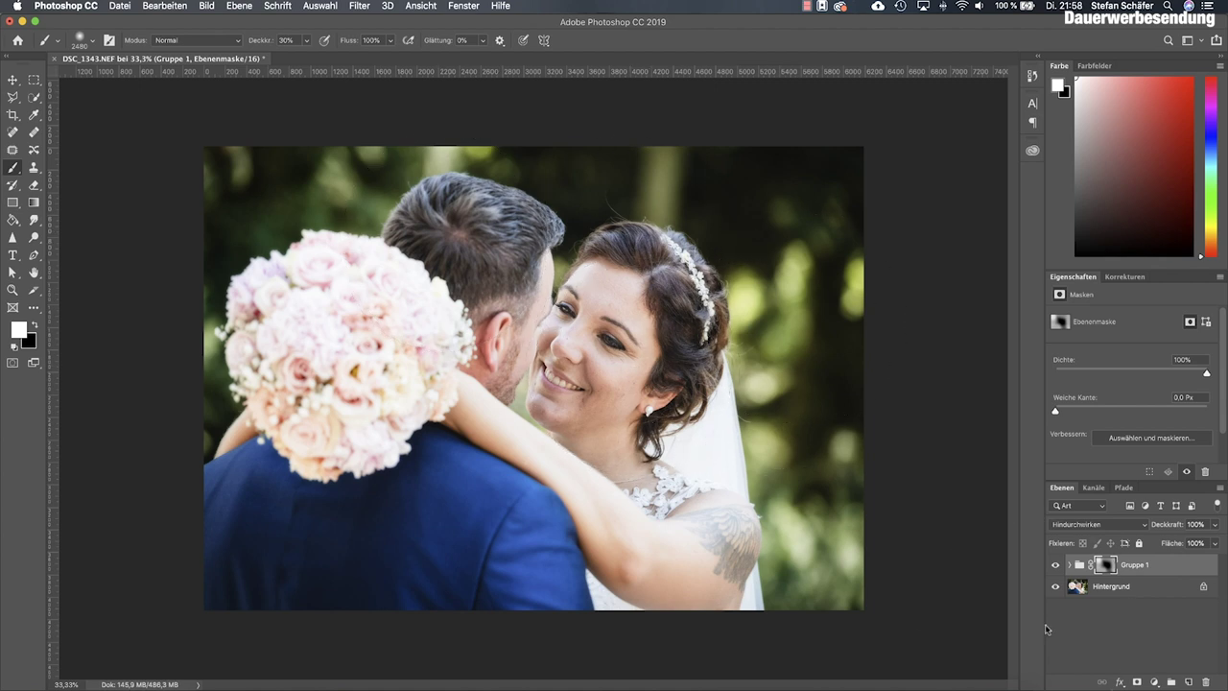
left_click(1055, 566)
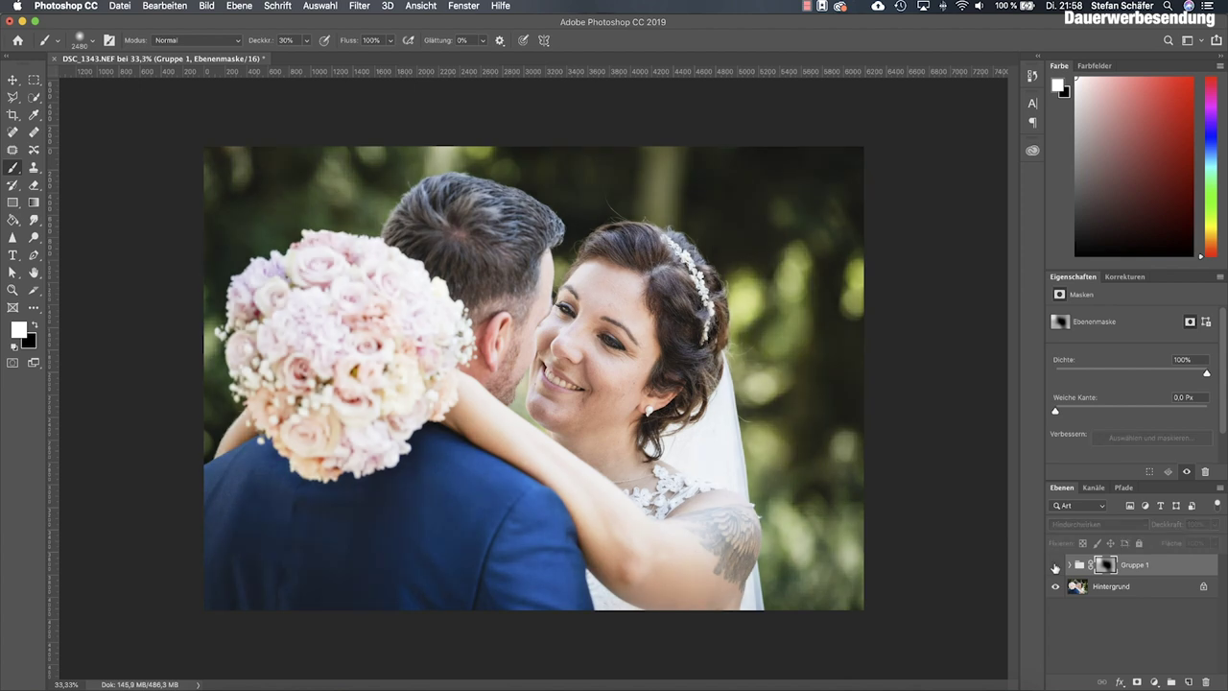
left_click(1055, 566)
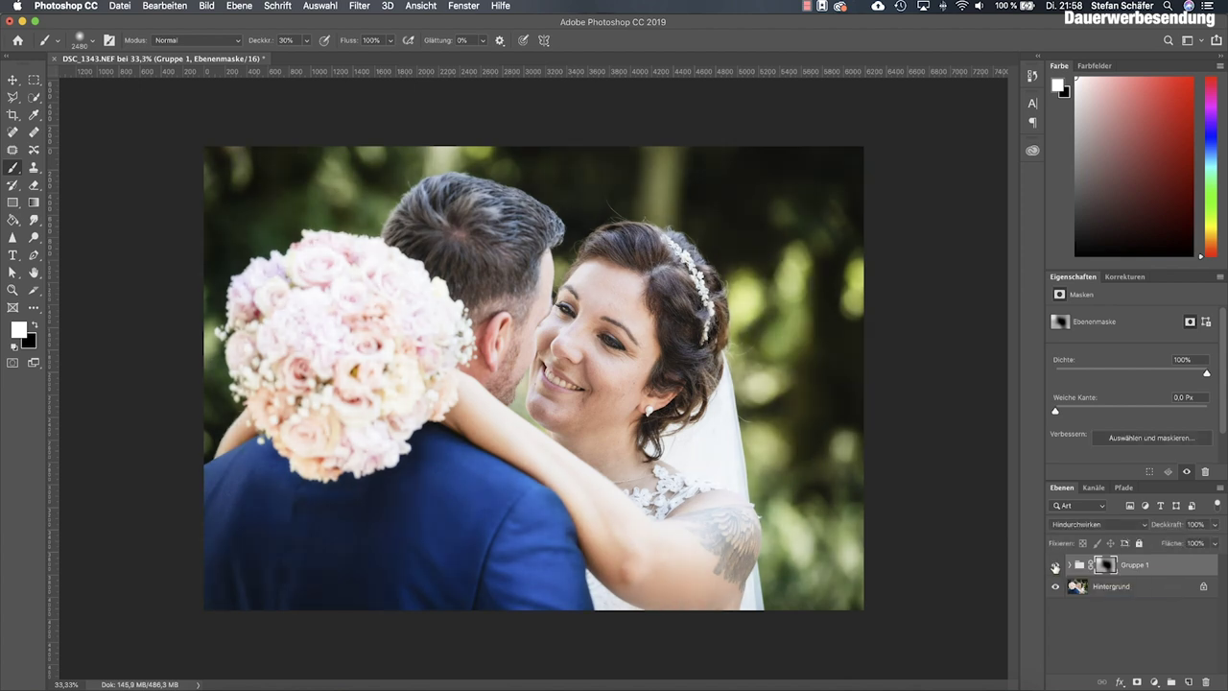
left_click(1055, 566)
left_click(1056, 566)
left_click(1055, 566)
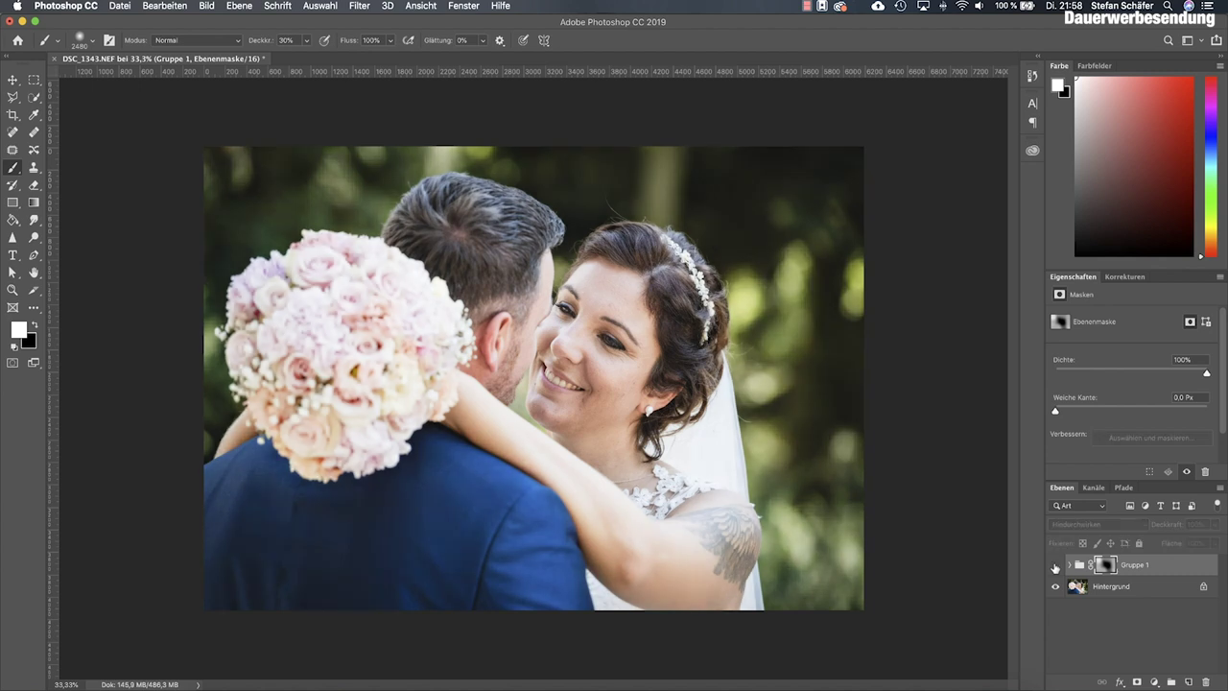
left_click(1056, 566)
left_click(1055, 567)
left_click(1056, 568)
left_click(1056, 567)
left_click(1055, 567)
left_click(1056, 567)
left_click(1055, 568)
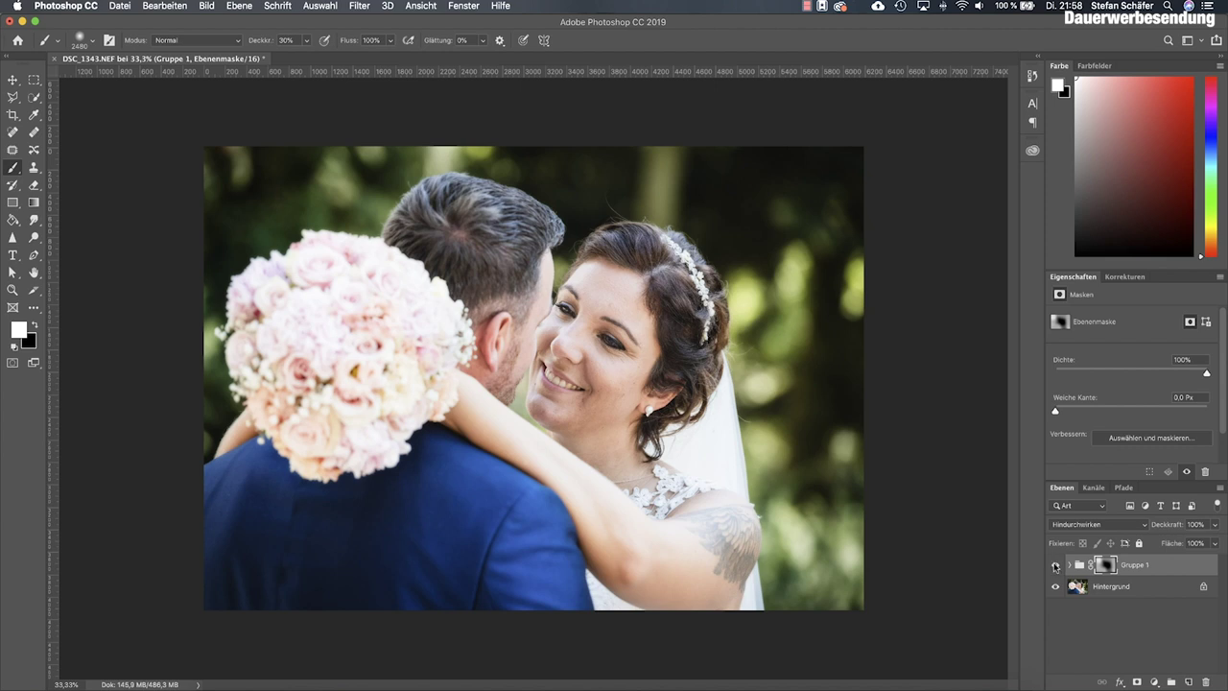